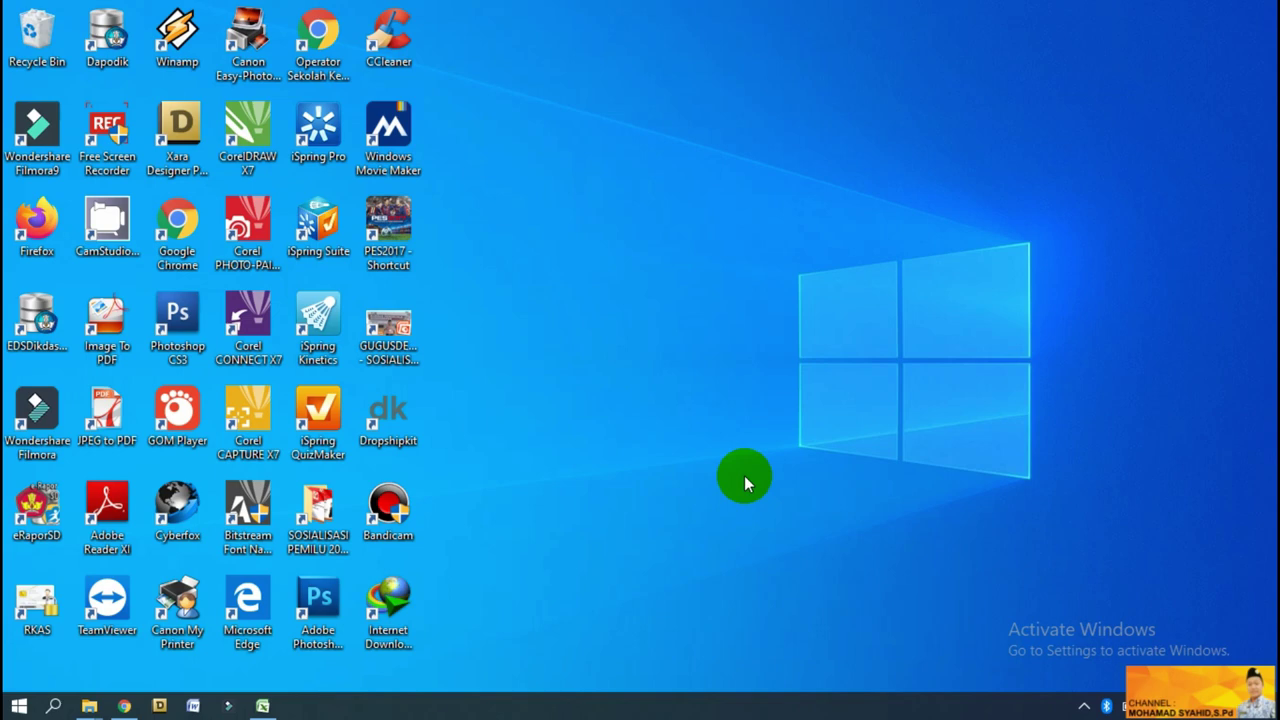
Refresh the desktop, then search Google for 'verval pd' in Chrome and open the VervalPD login result.
right_click(570, 246)
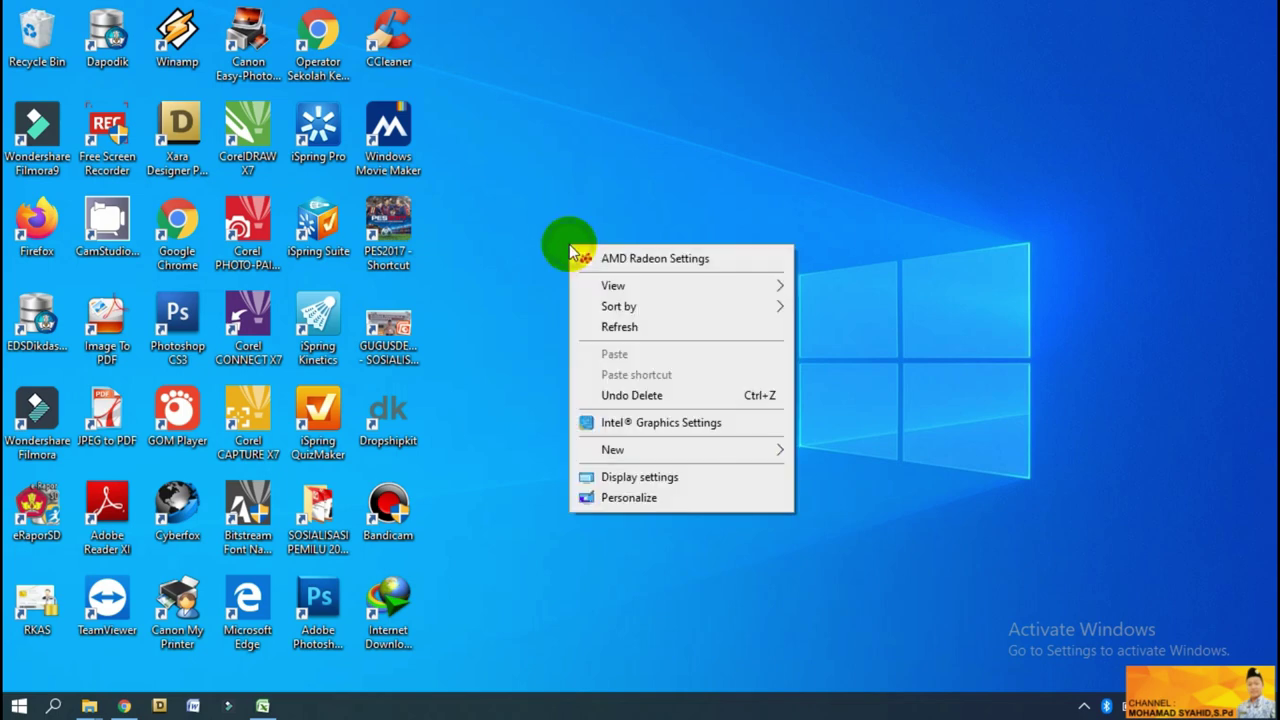
click(649, 327)
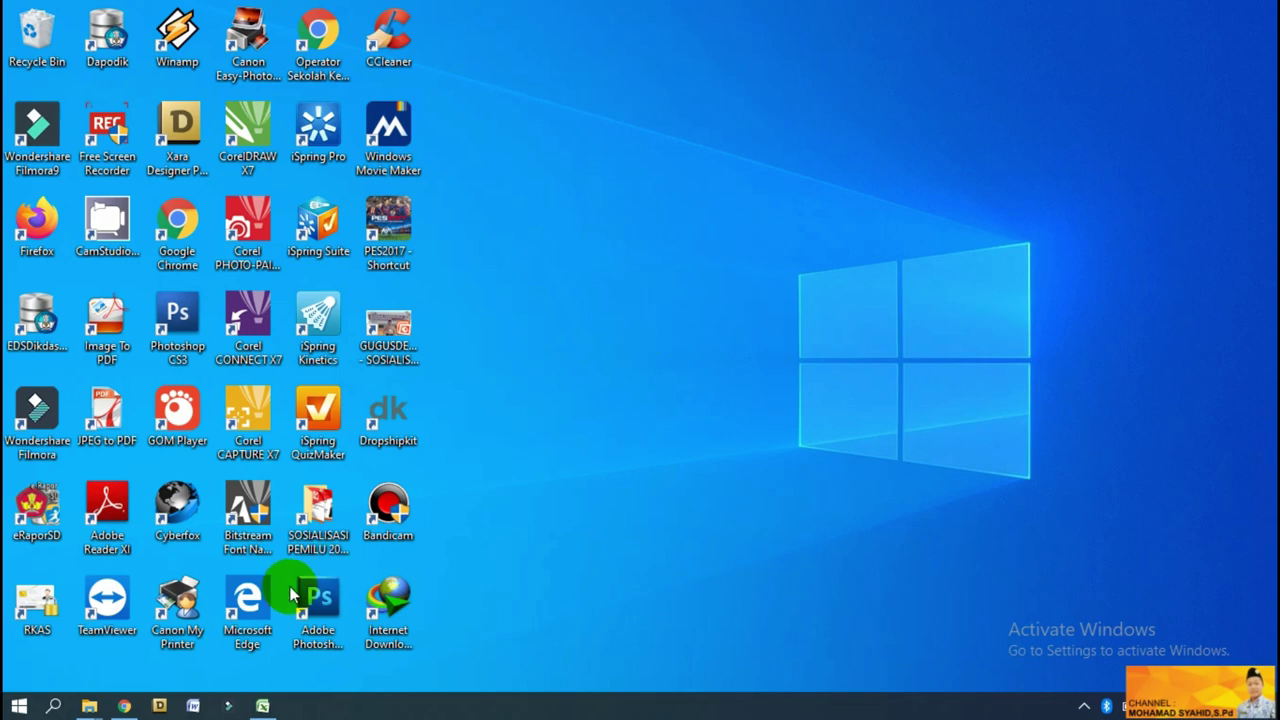
click(125, 706)
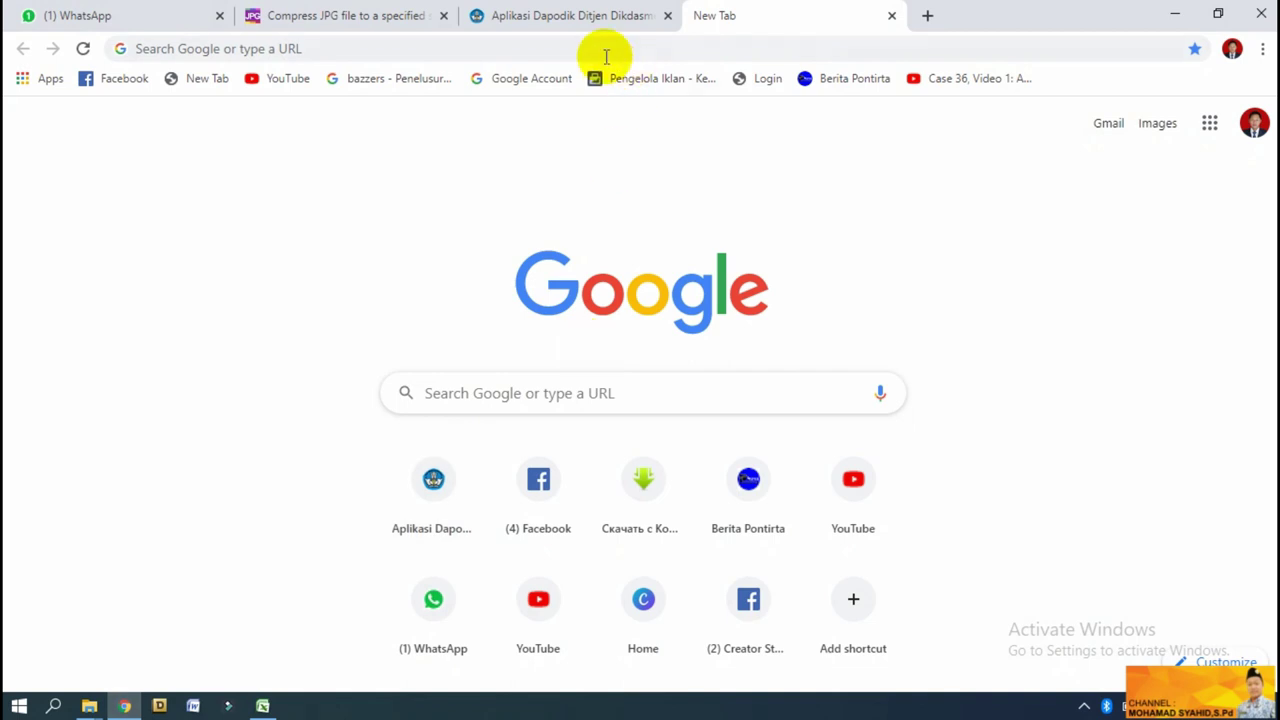
click(606, 52)
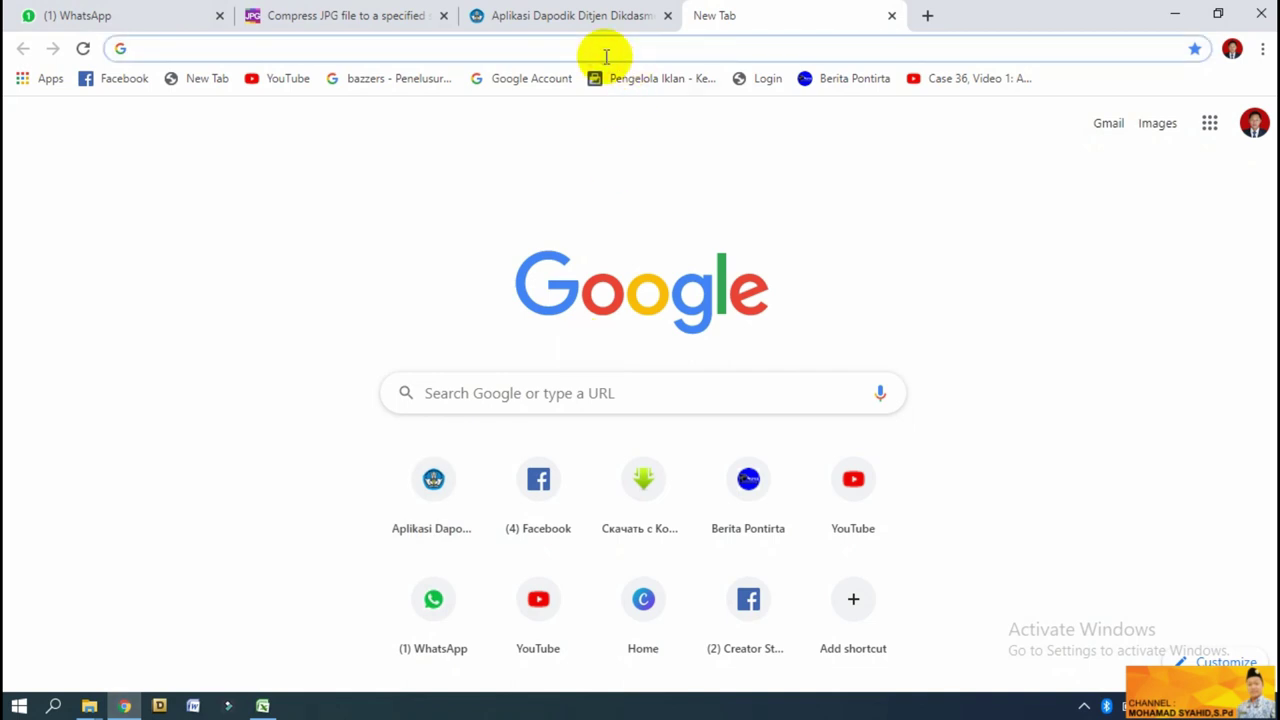
text(verval )
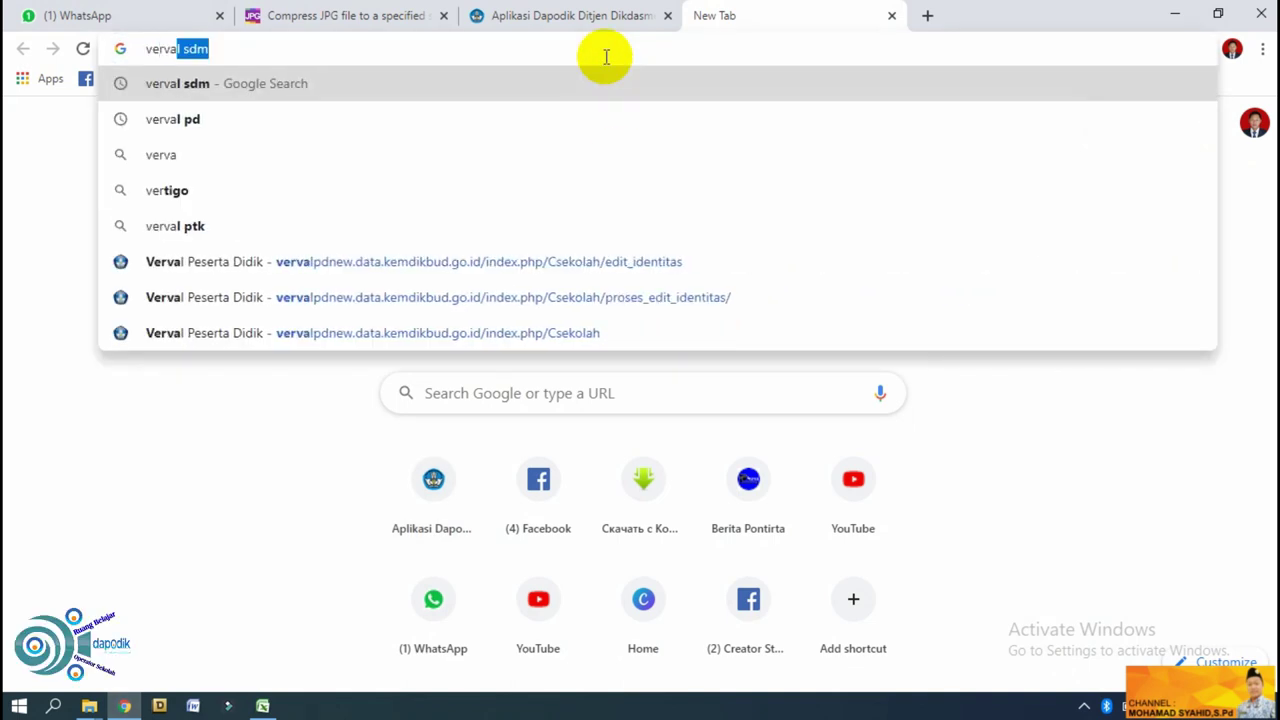
text(pd)
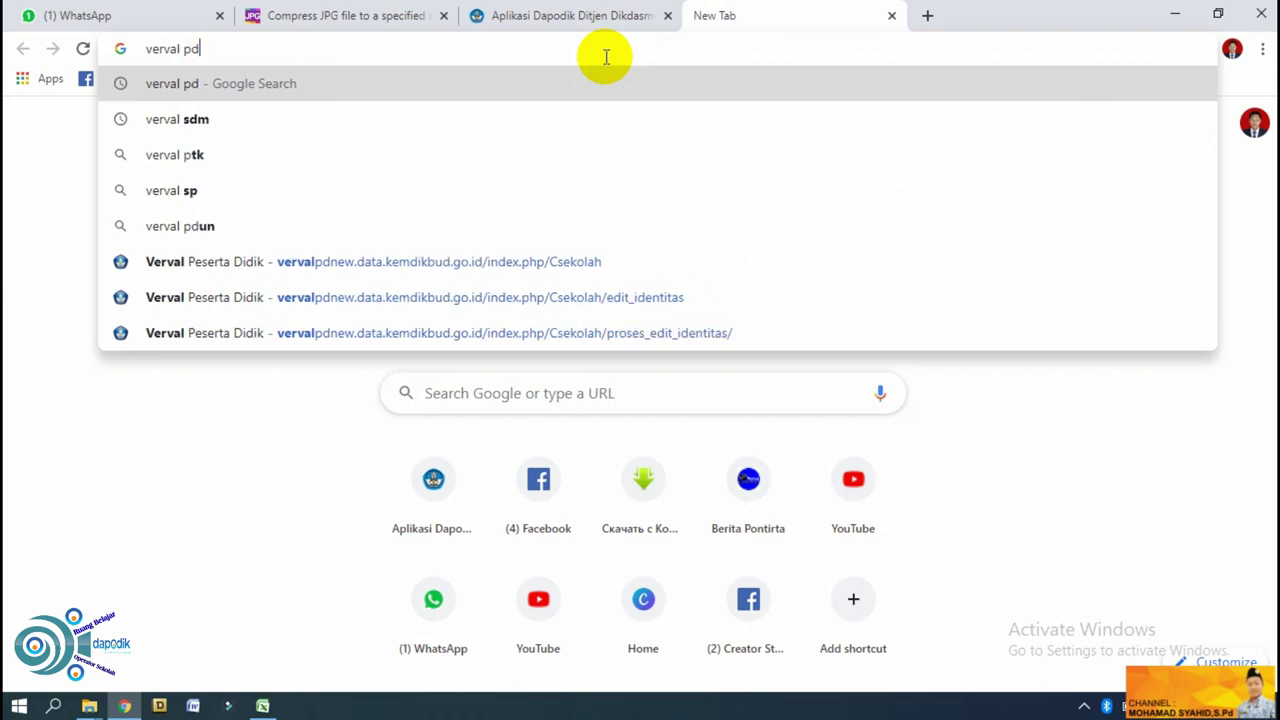
key(Return)
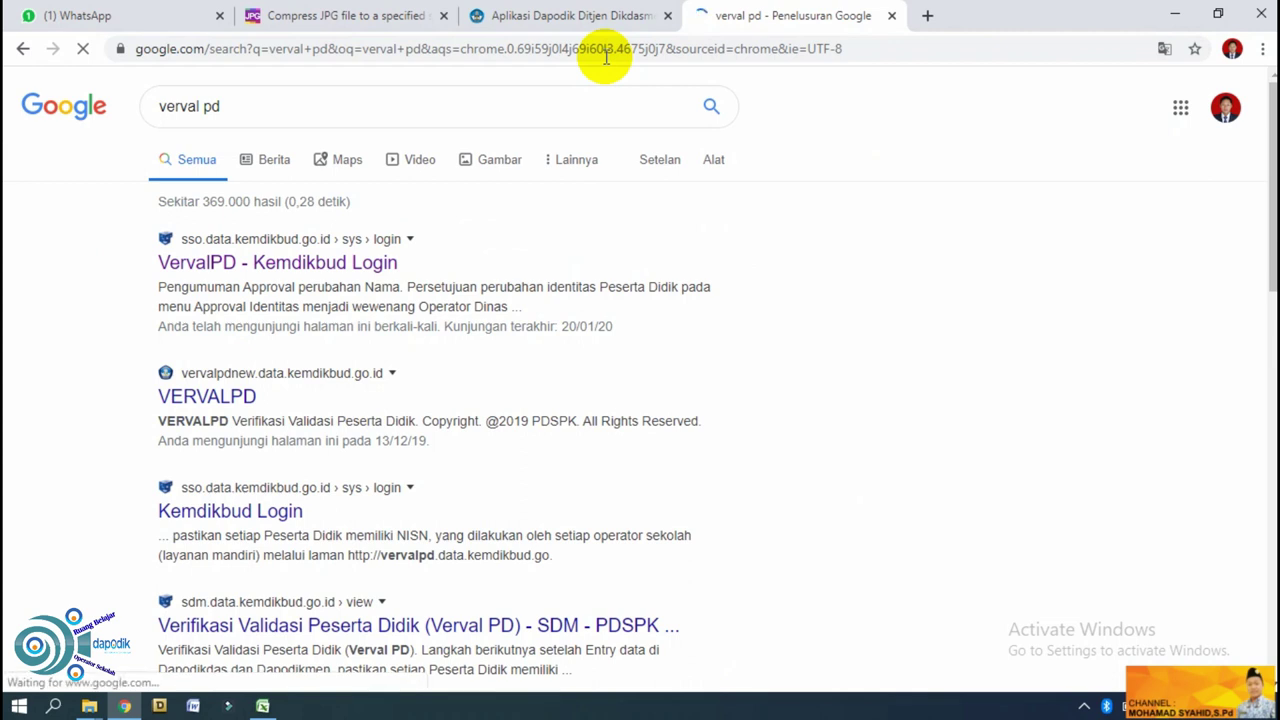
click(309, 270)
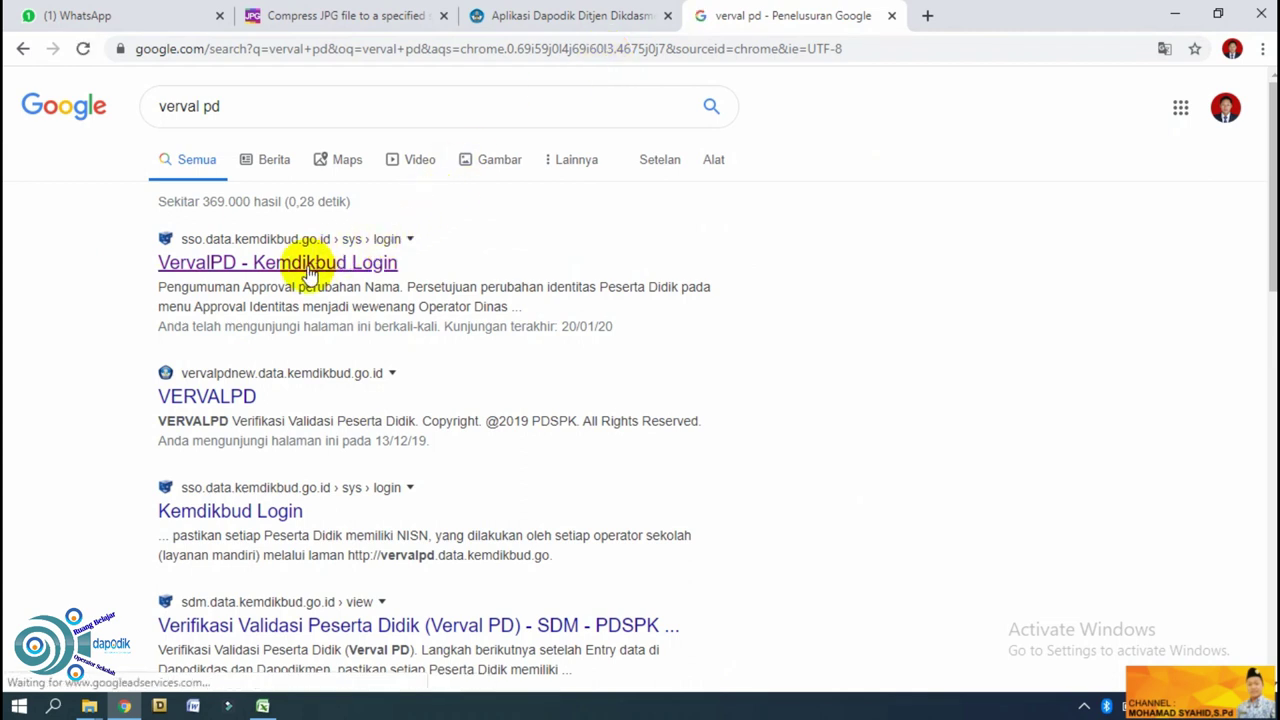
Load the Kemdikbud login page, sign in with the school's saved credentials and close the update notice.
click(309, 270)
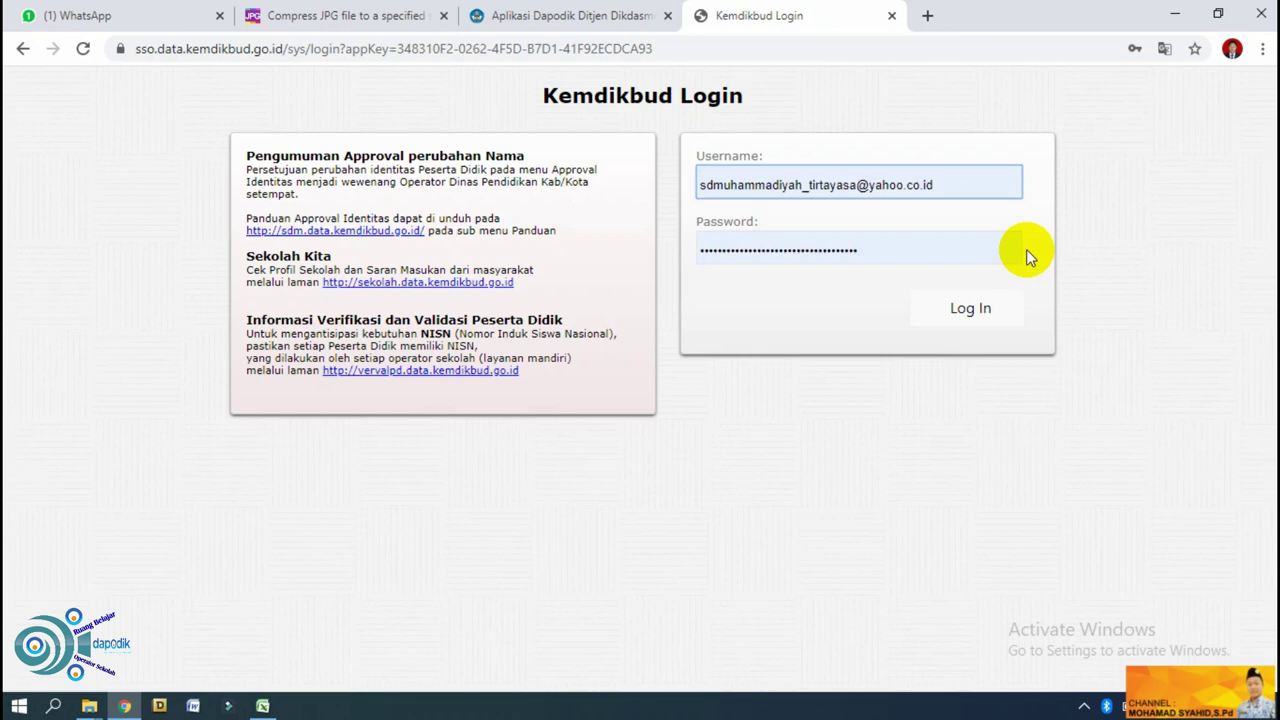
click(1008, 320)
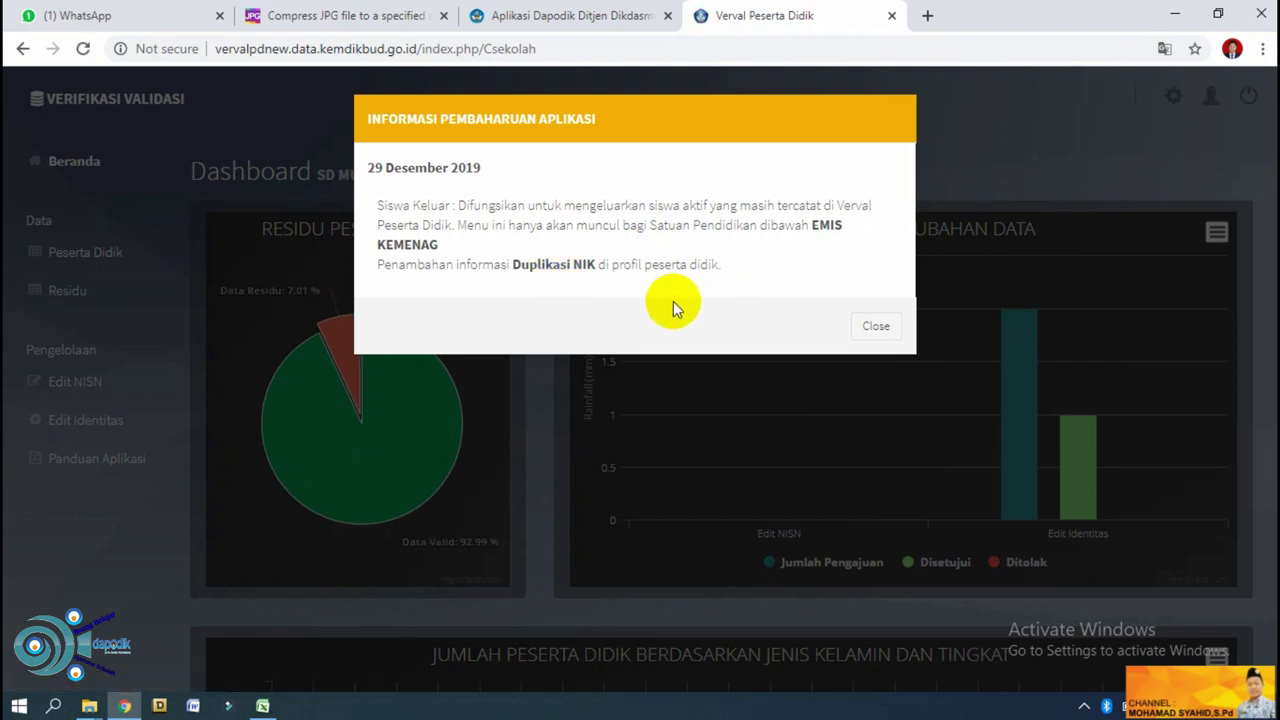
click(880, 328)
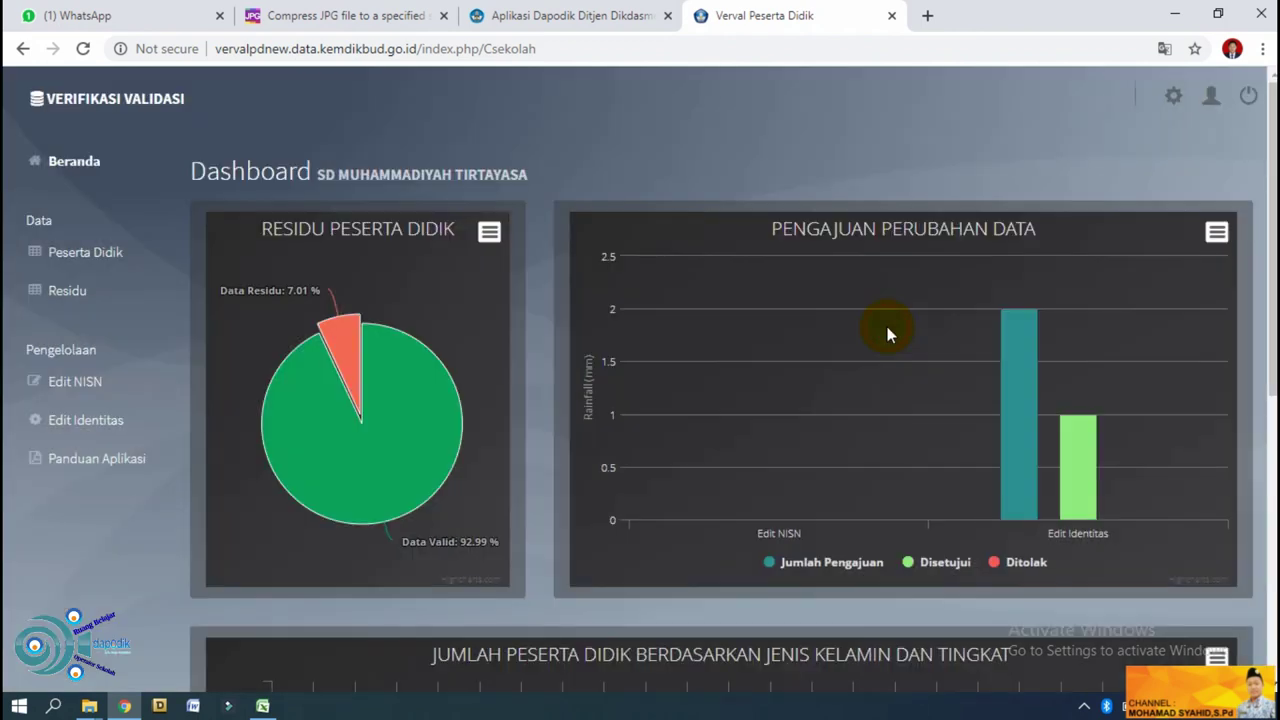
Go to Peserta Didik, then Edit Identitas in the sidebar to list the identity-change requests.
click(103, 255)
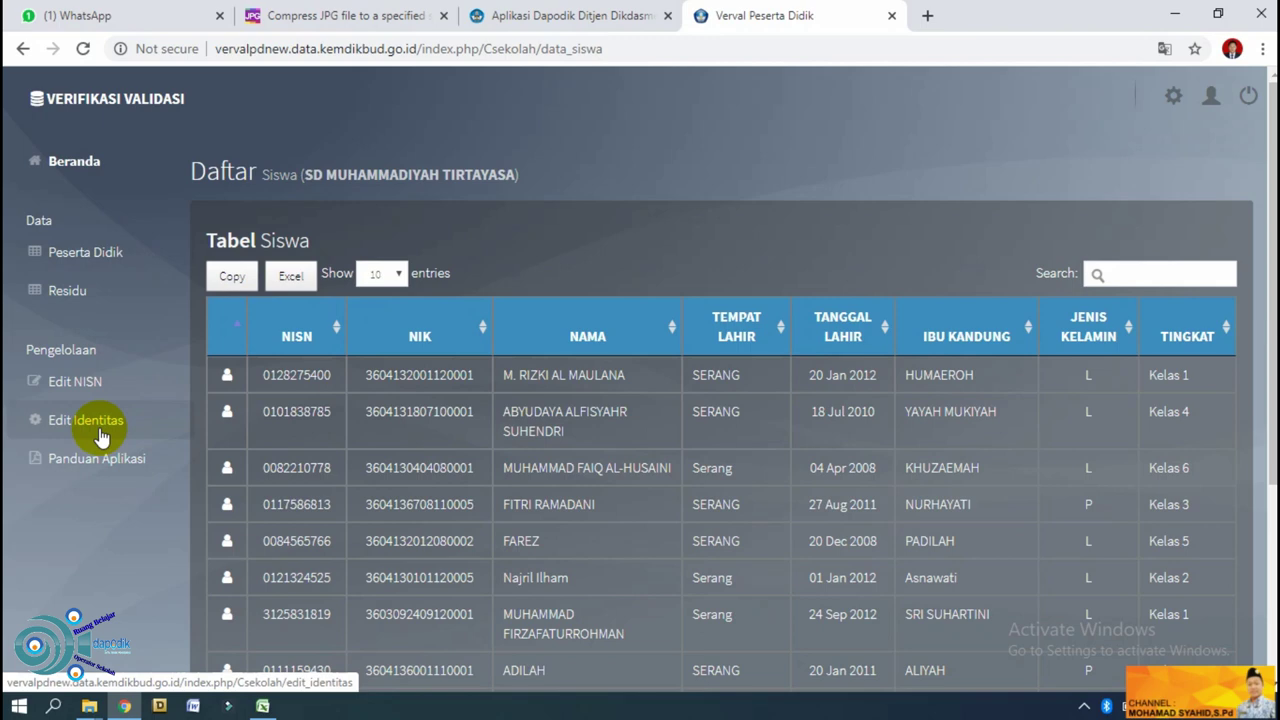
click(100, 432)
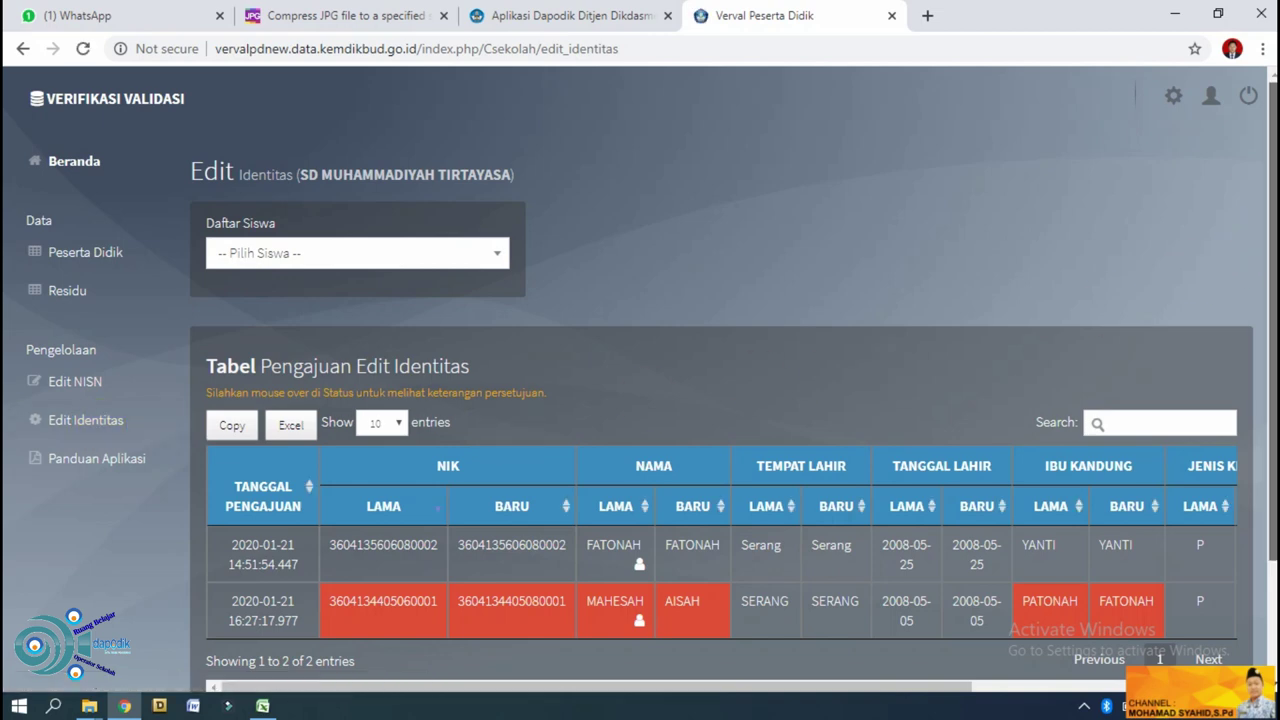
Scroll across the columns of the two identity-change submissions, then open the Pilih Siswa student dropdown.
scroll(1231, 259, down, 2)
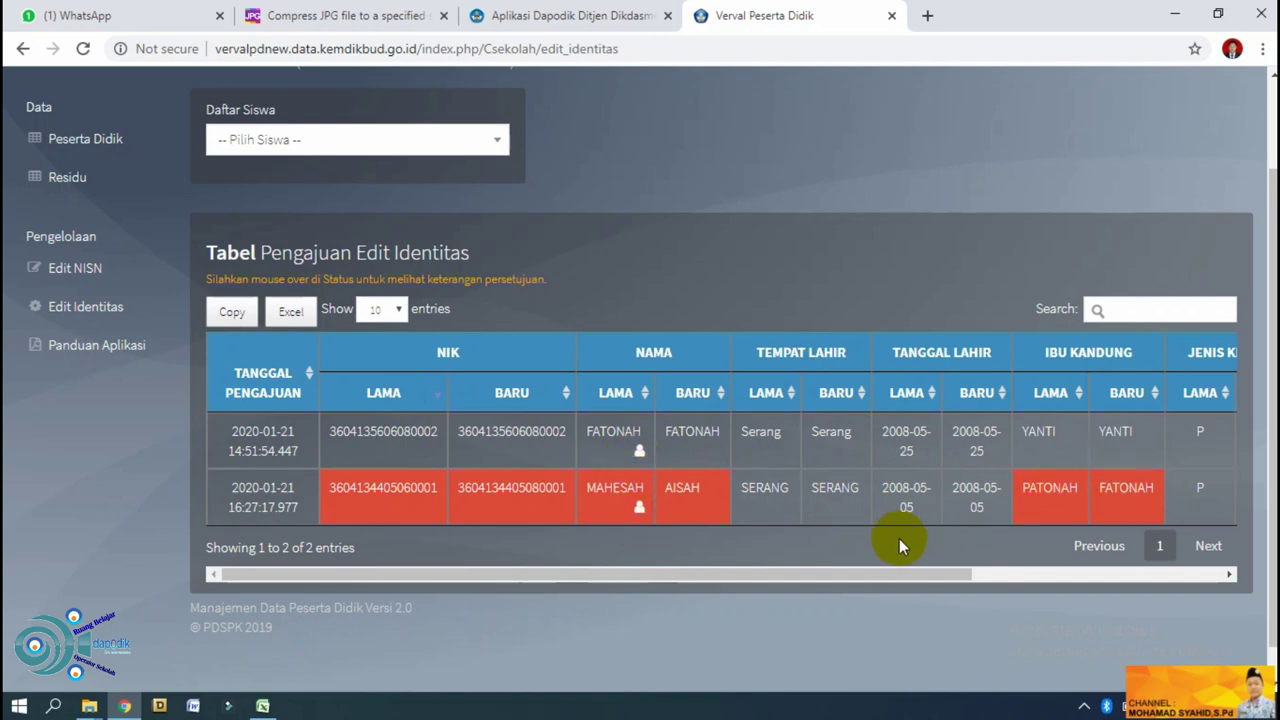
drag(896, 572, 829, 577)
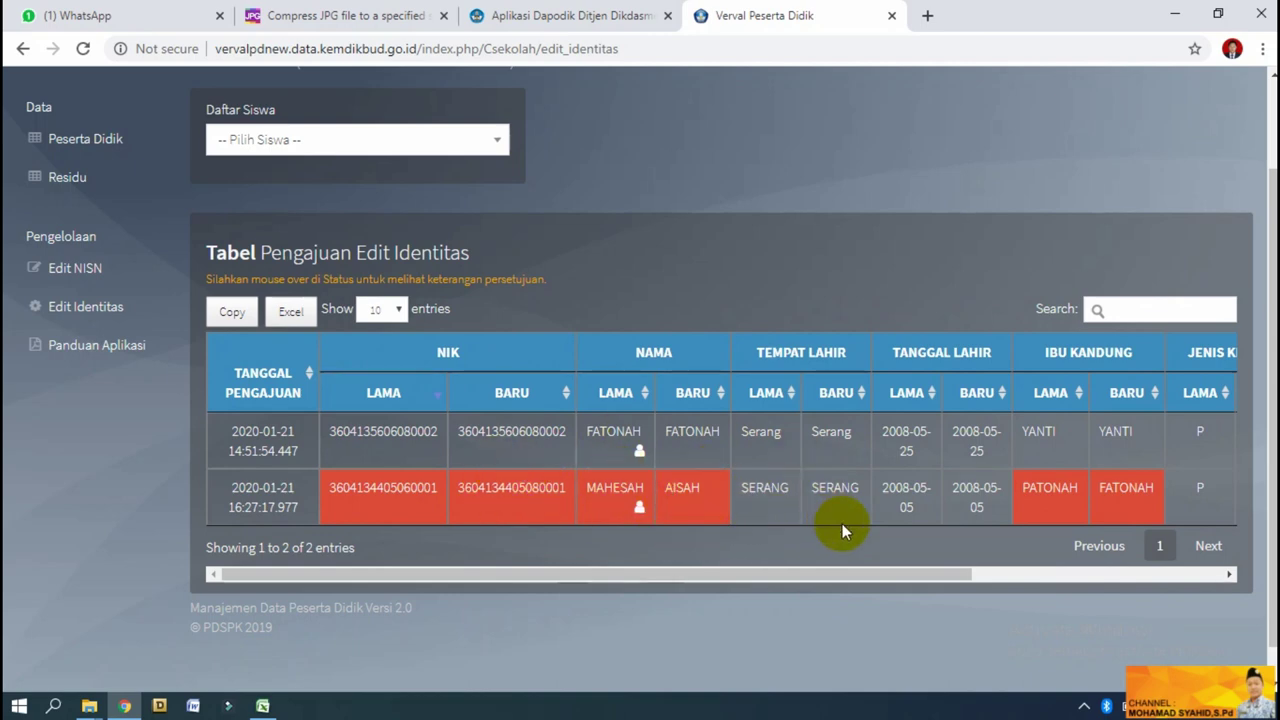
drag(870, 581, 757, 557)
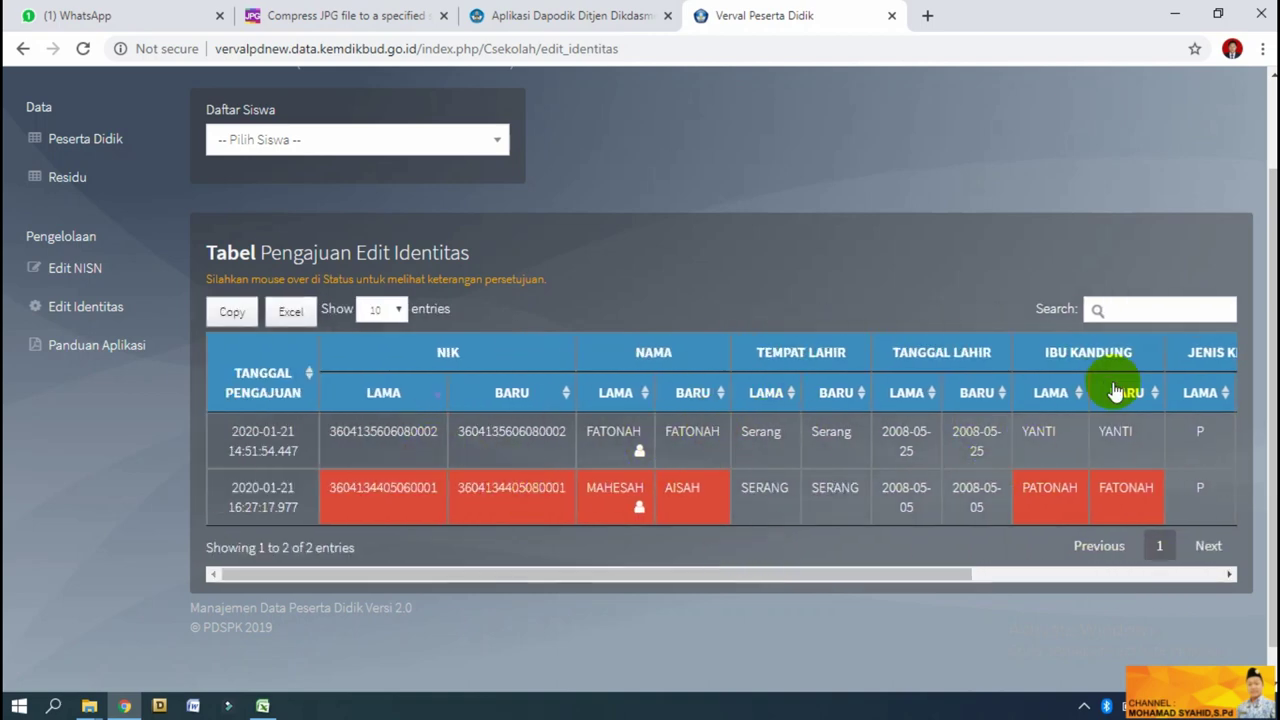
drag(1272, 378, 1269, 277)
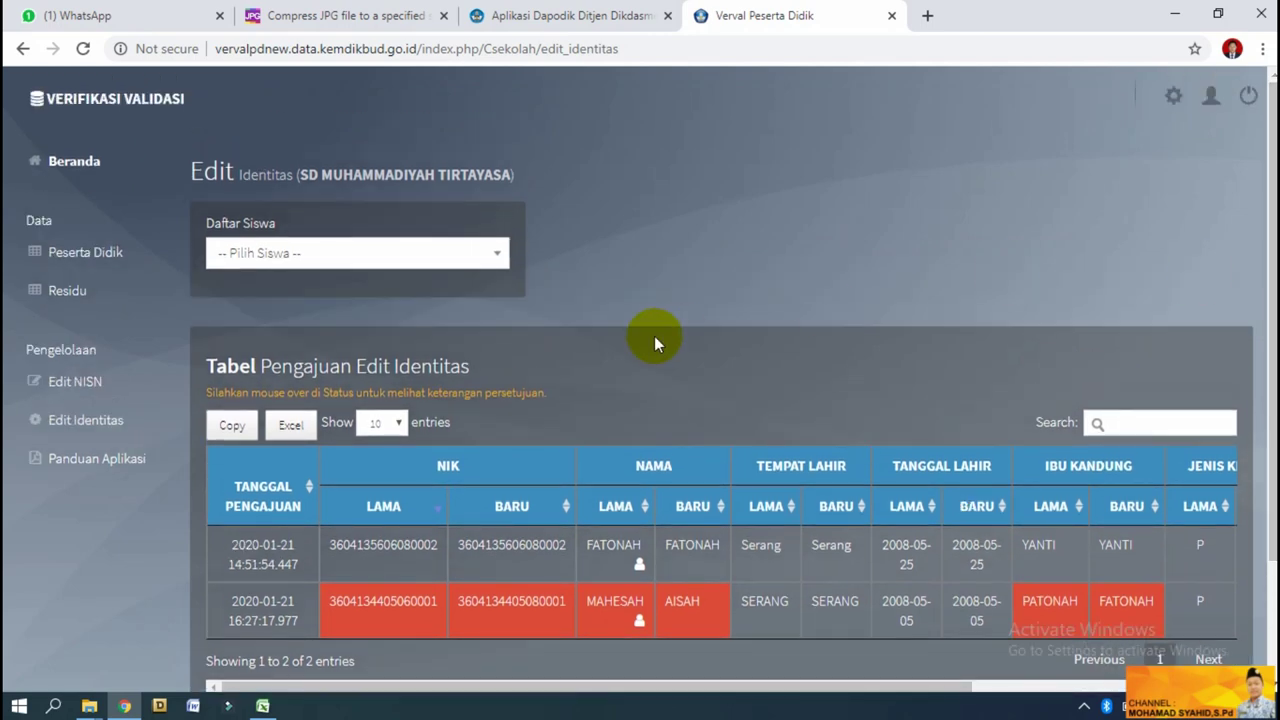
click(498, 262)
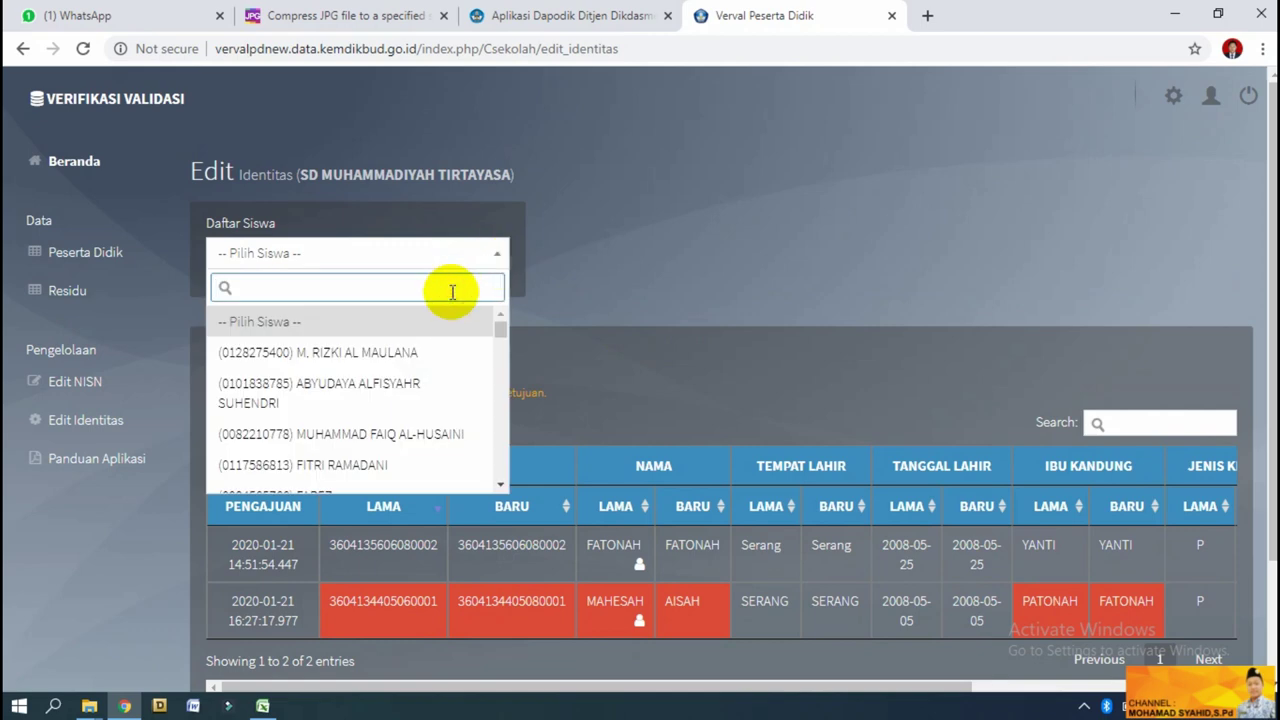
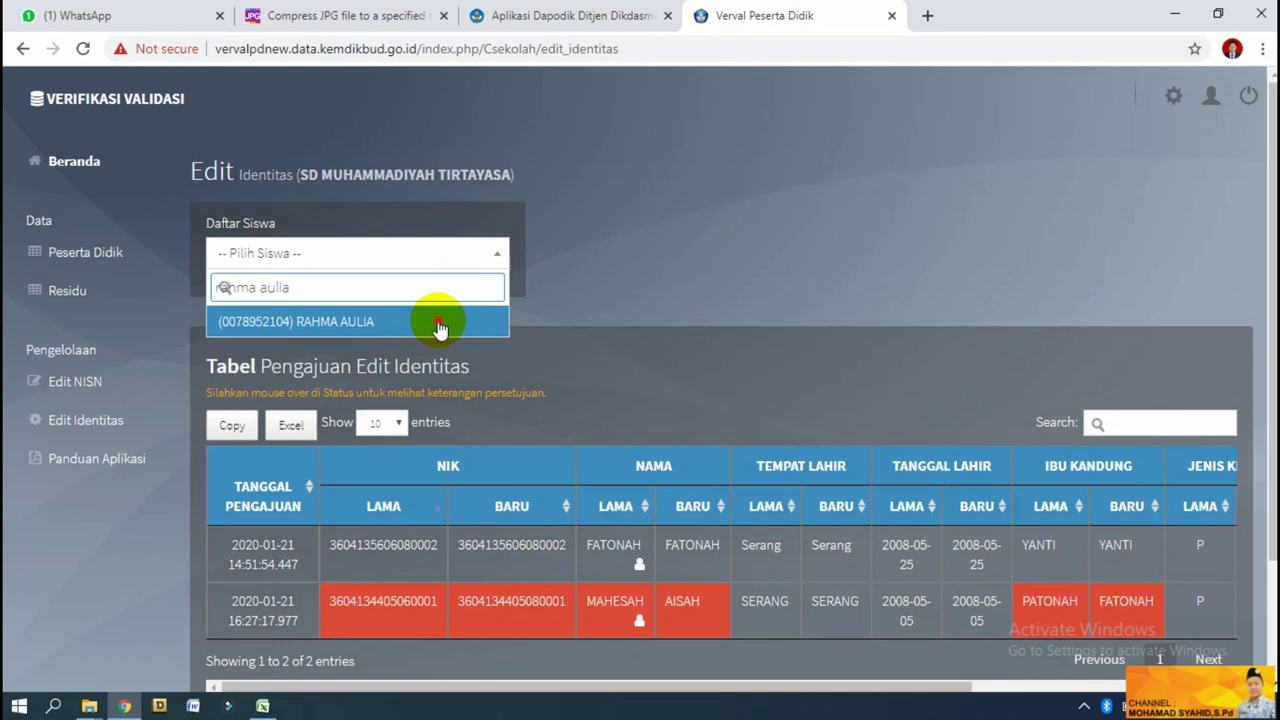
Filter the Daftar Siswa list by the student's name and select the single matching student.
click(440, 325)
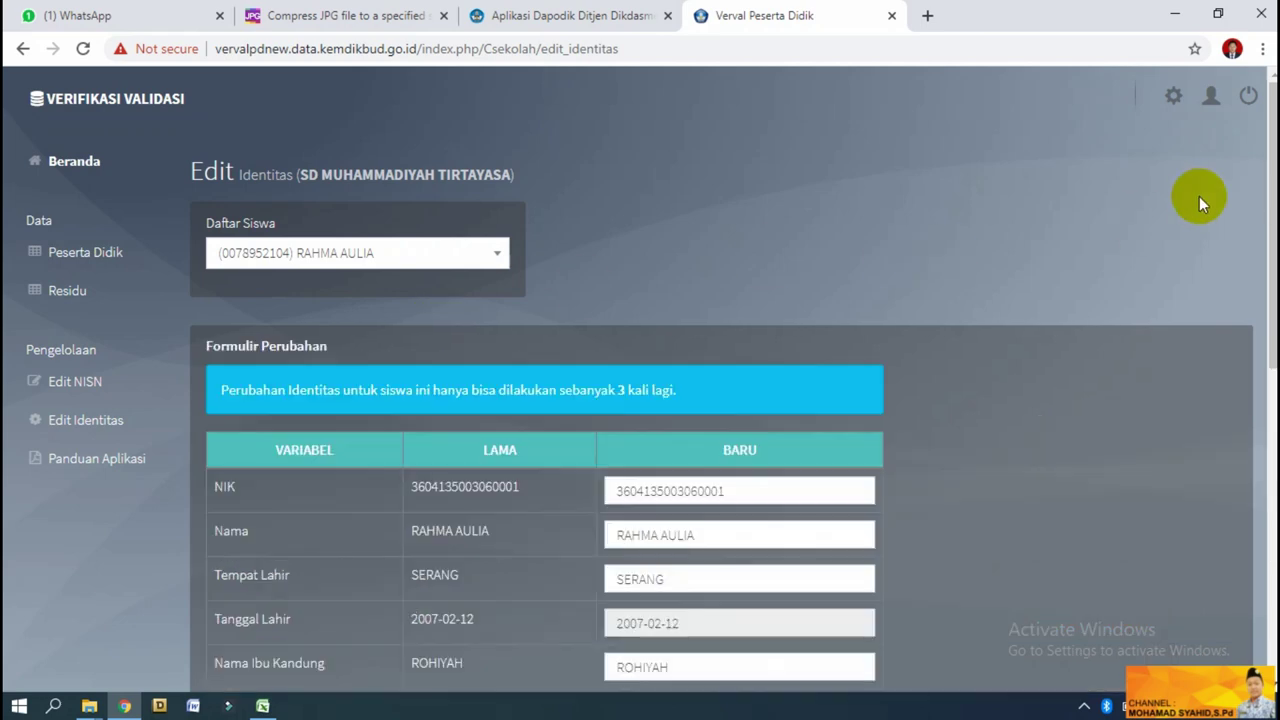
drag(1268, 180, 1268, 278)
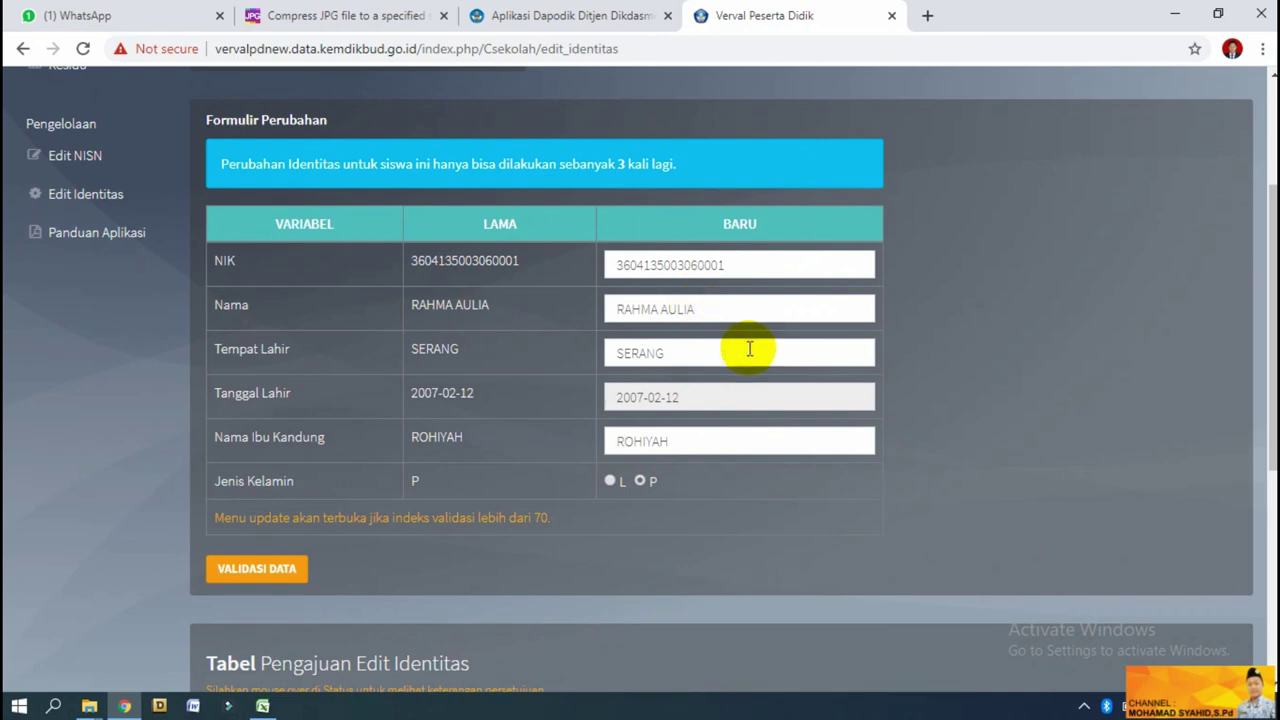
click(703, 400)
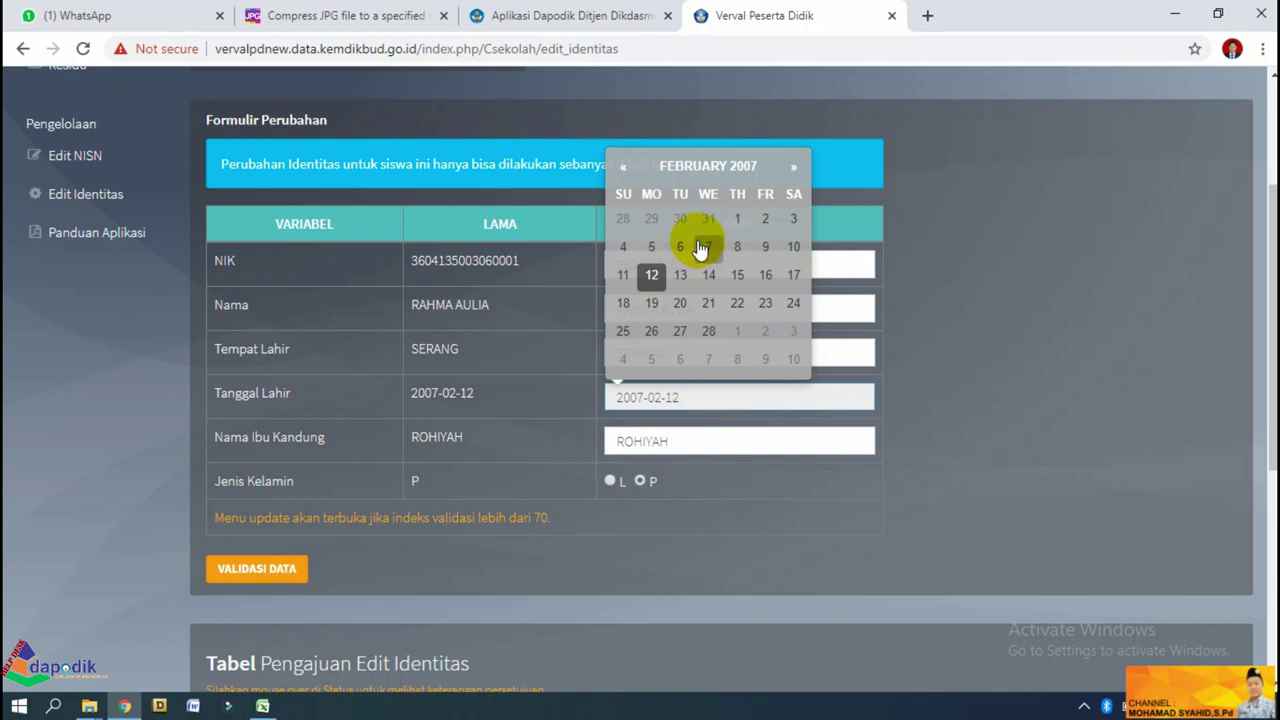
click(794, 167)
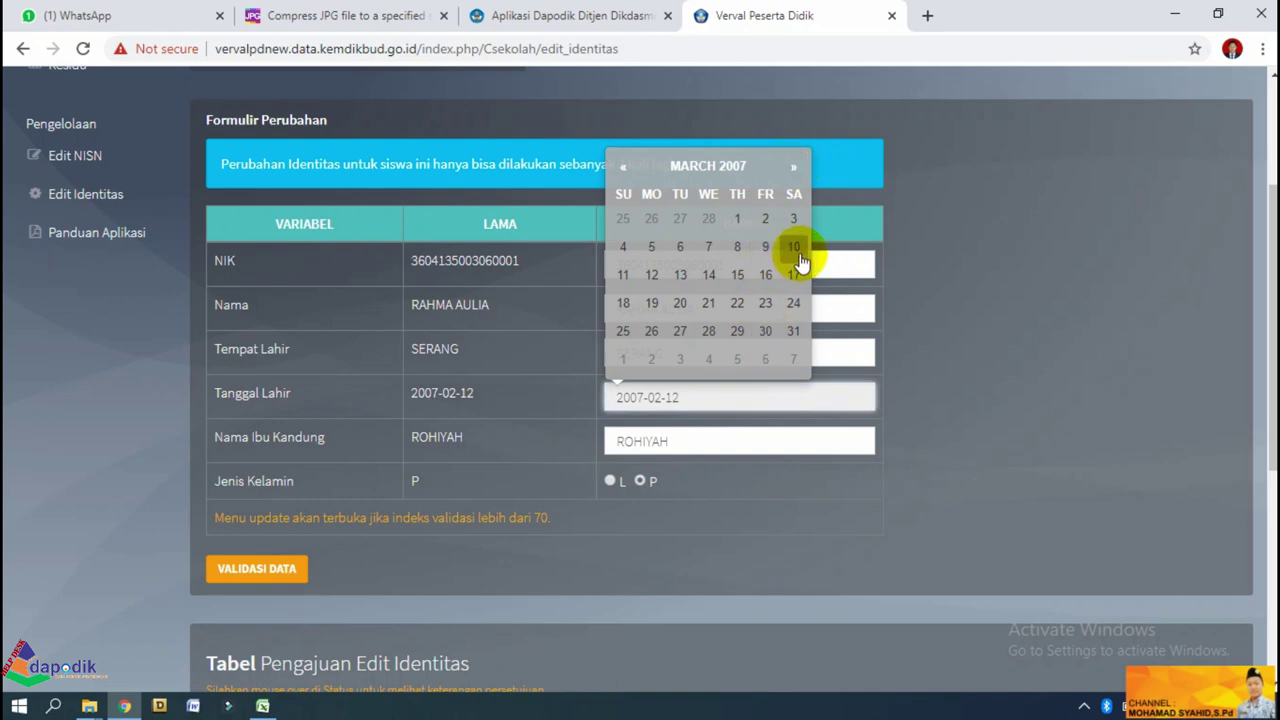
click(727, 164)
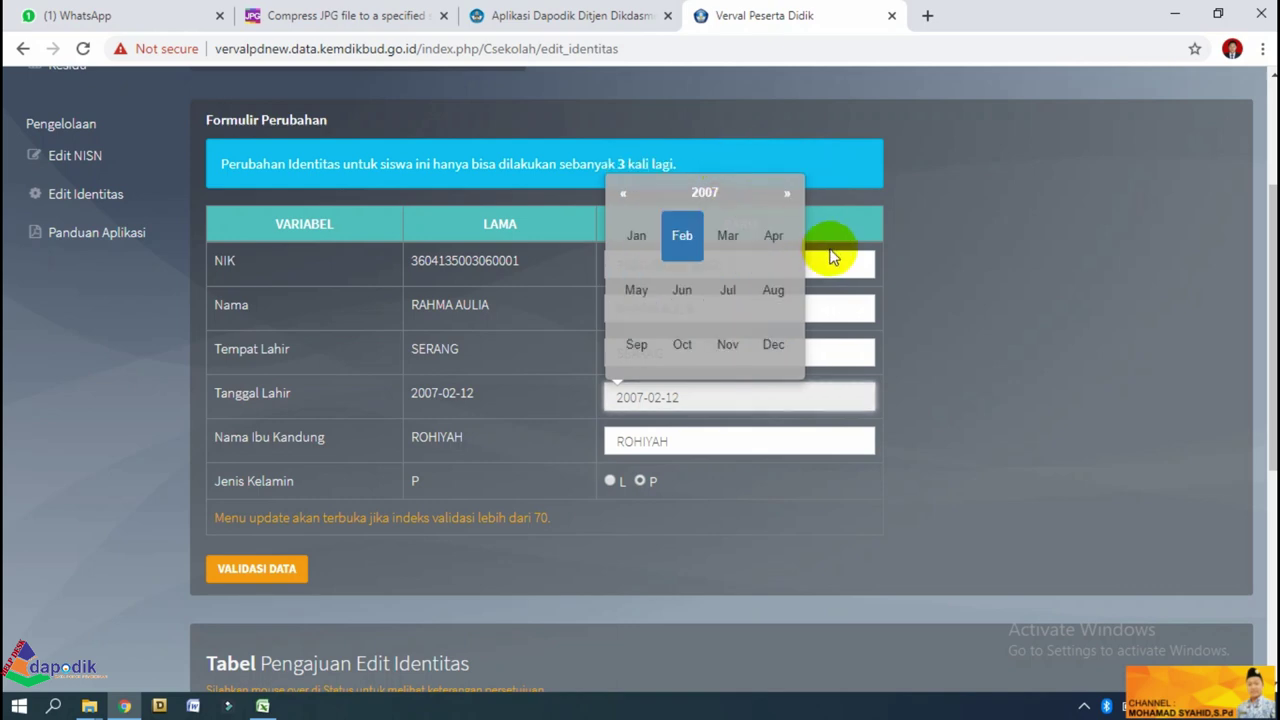
click(724, 195)
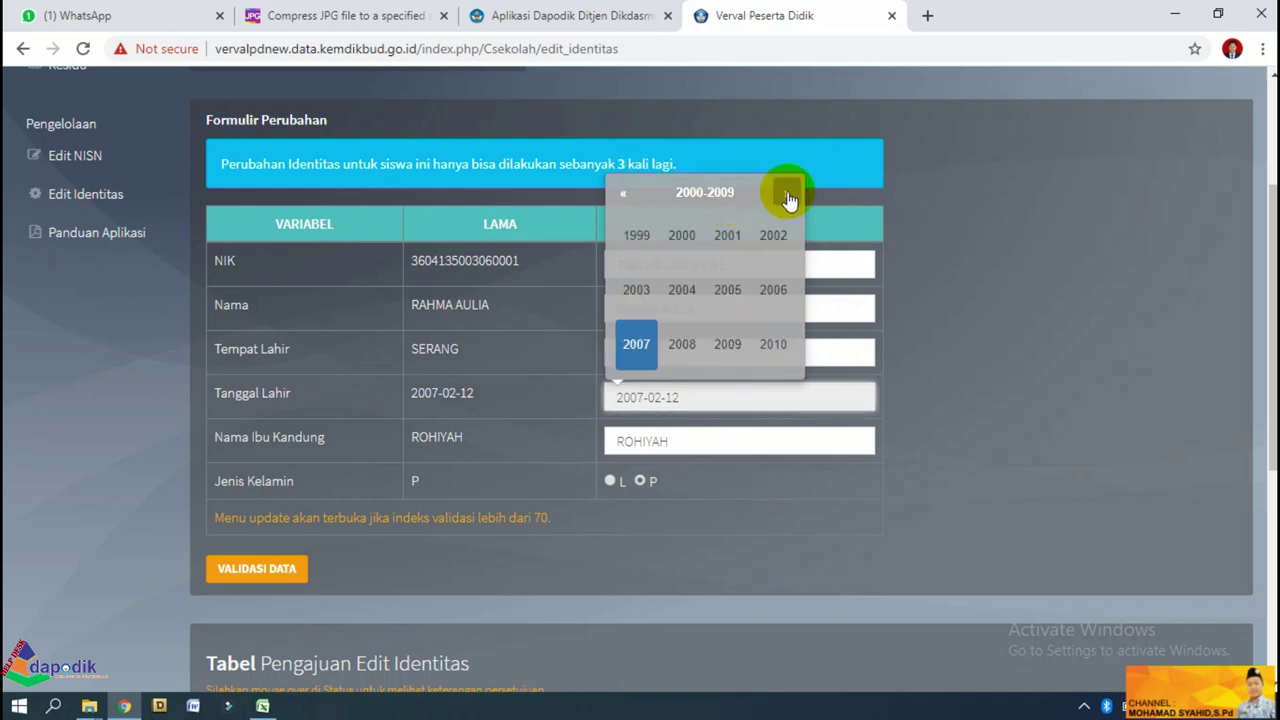
click(788, 196)
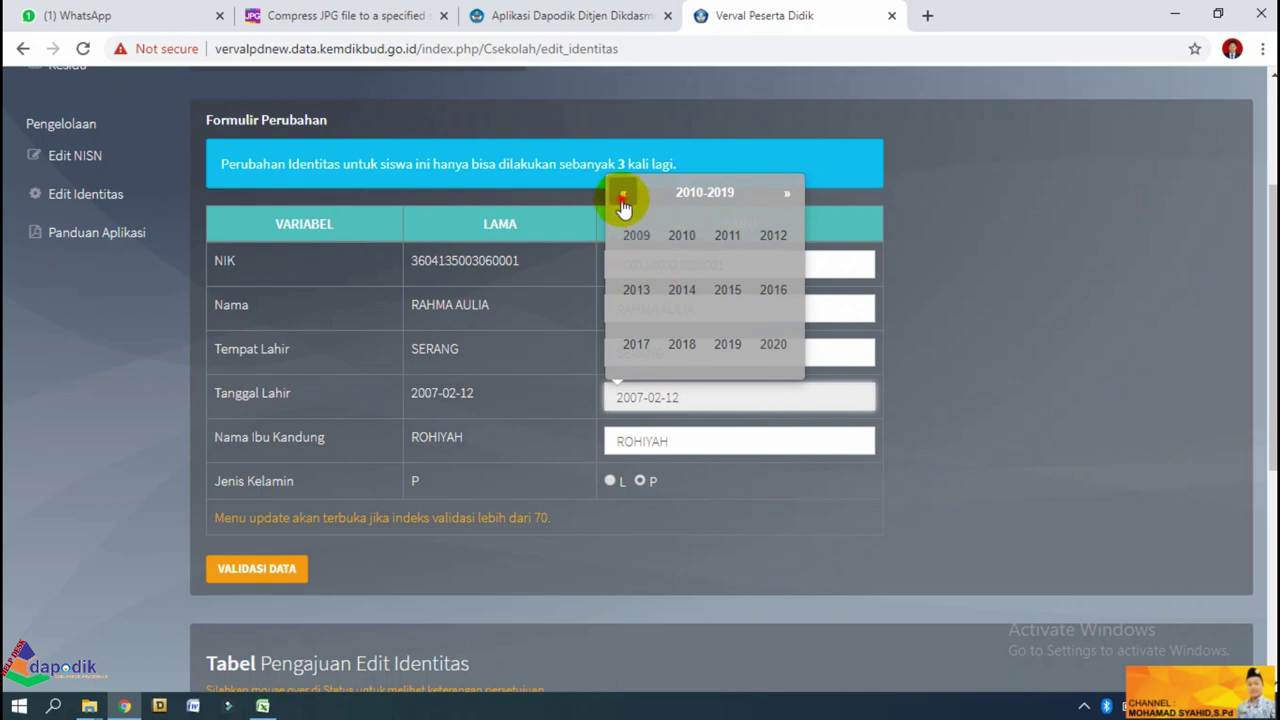
click(622, 198)
click(682, 344)
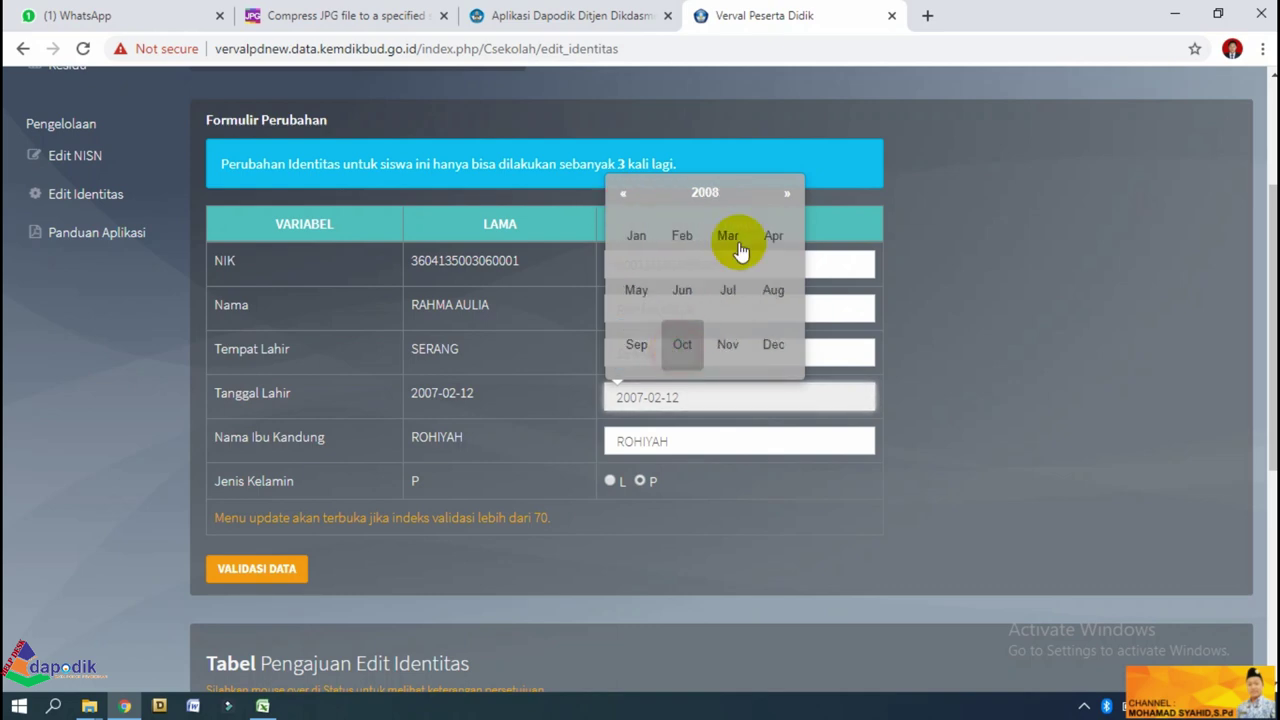
click(730, 237)
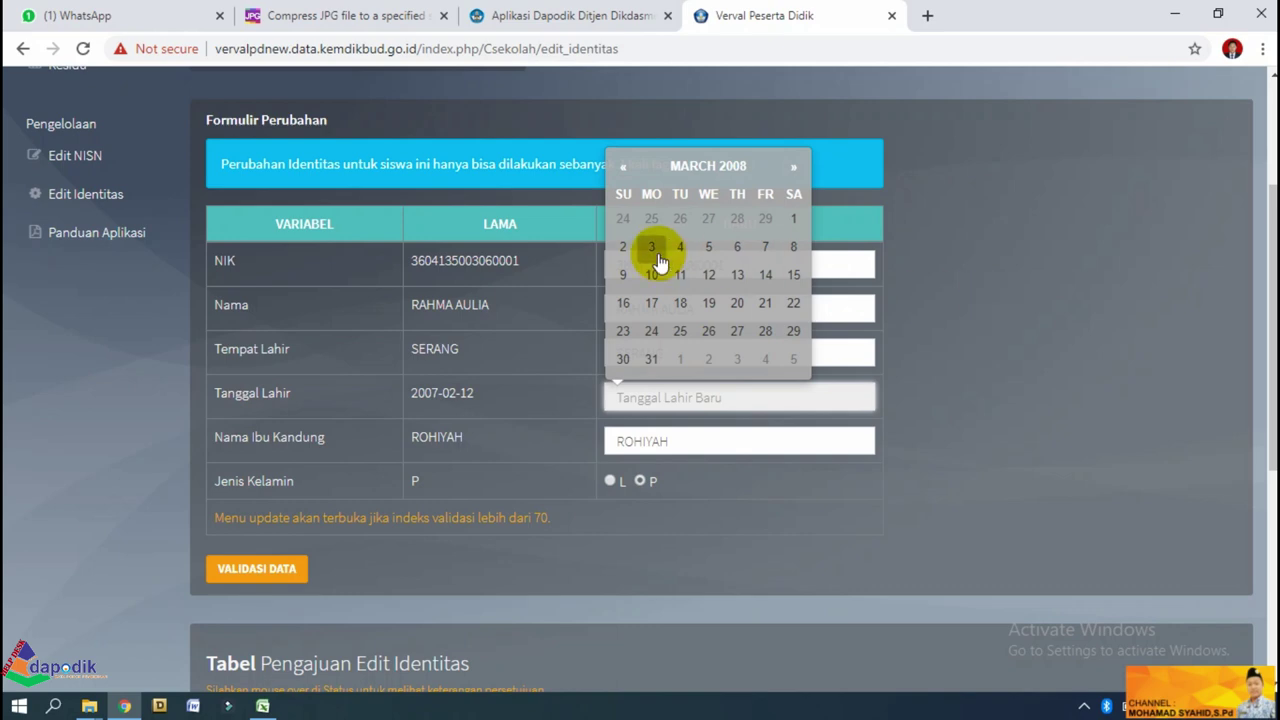
click(651, 275)
click(1021, 317)
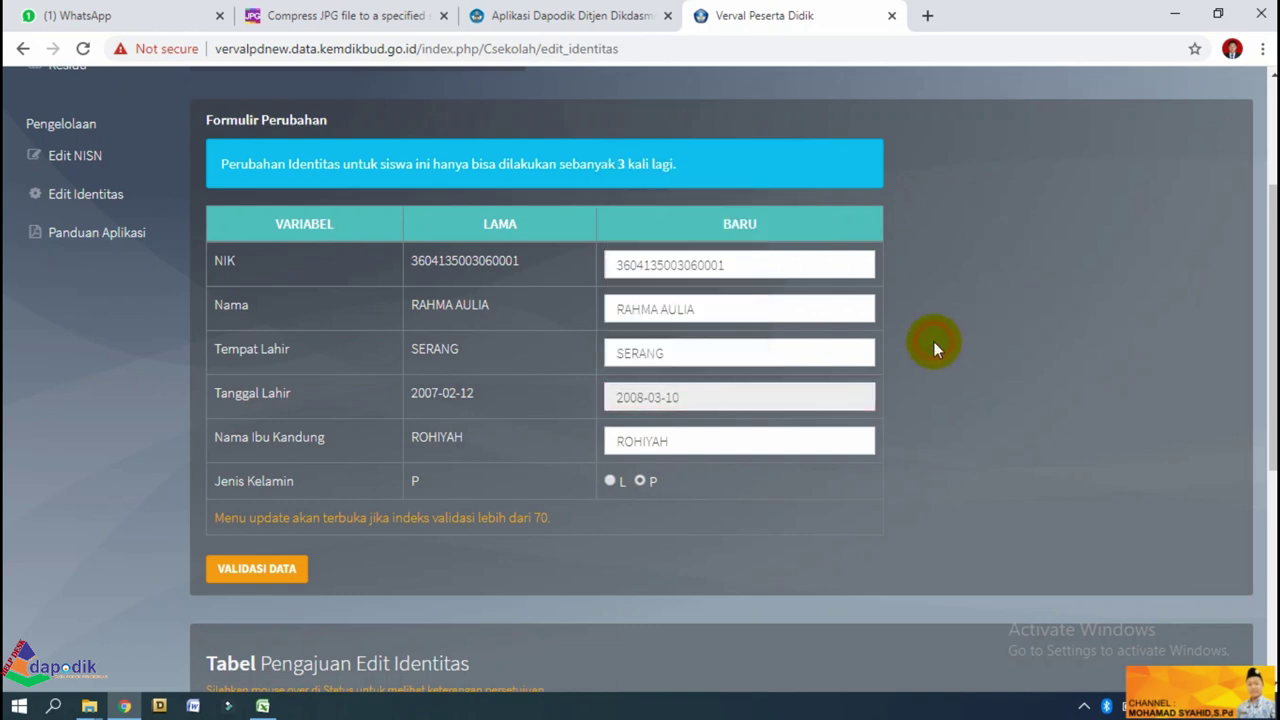
click(755, 405)
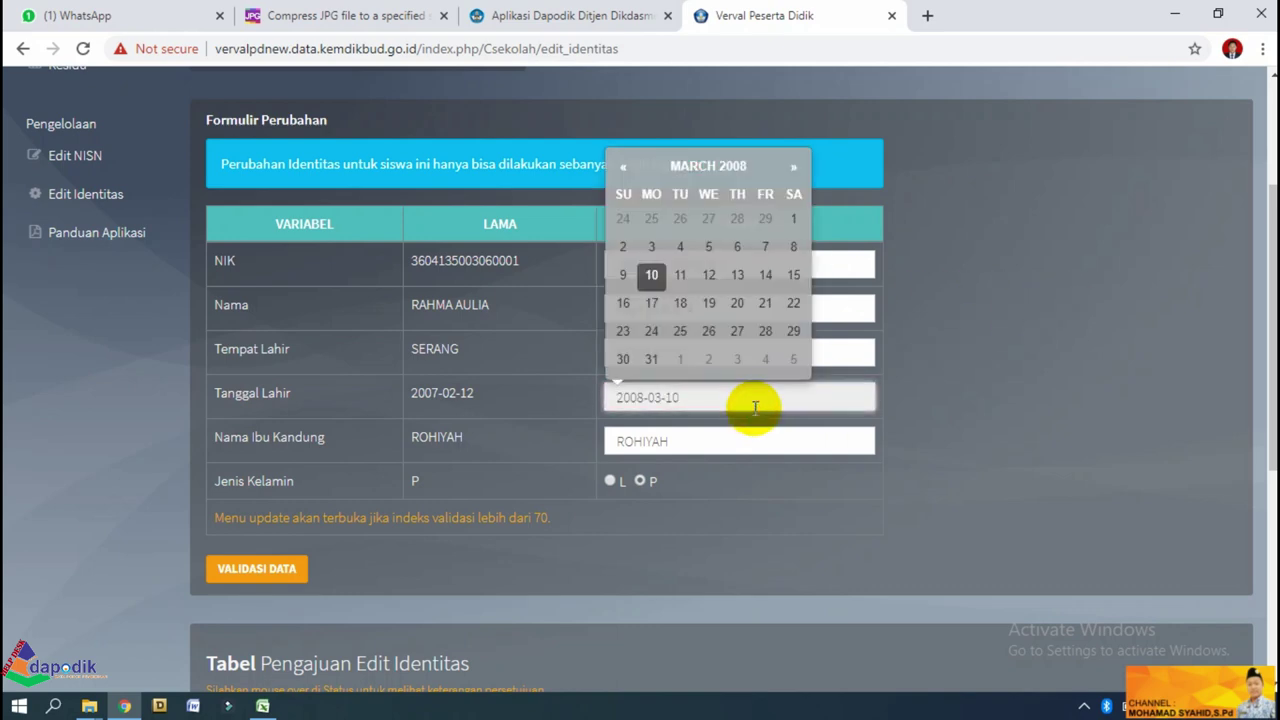
click(1010, 391)
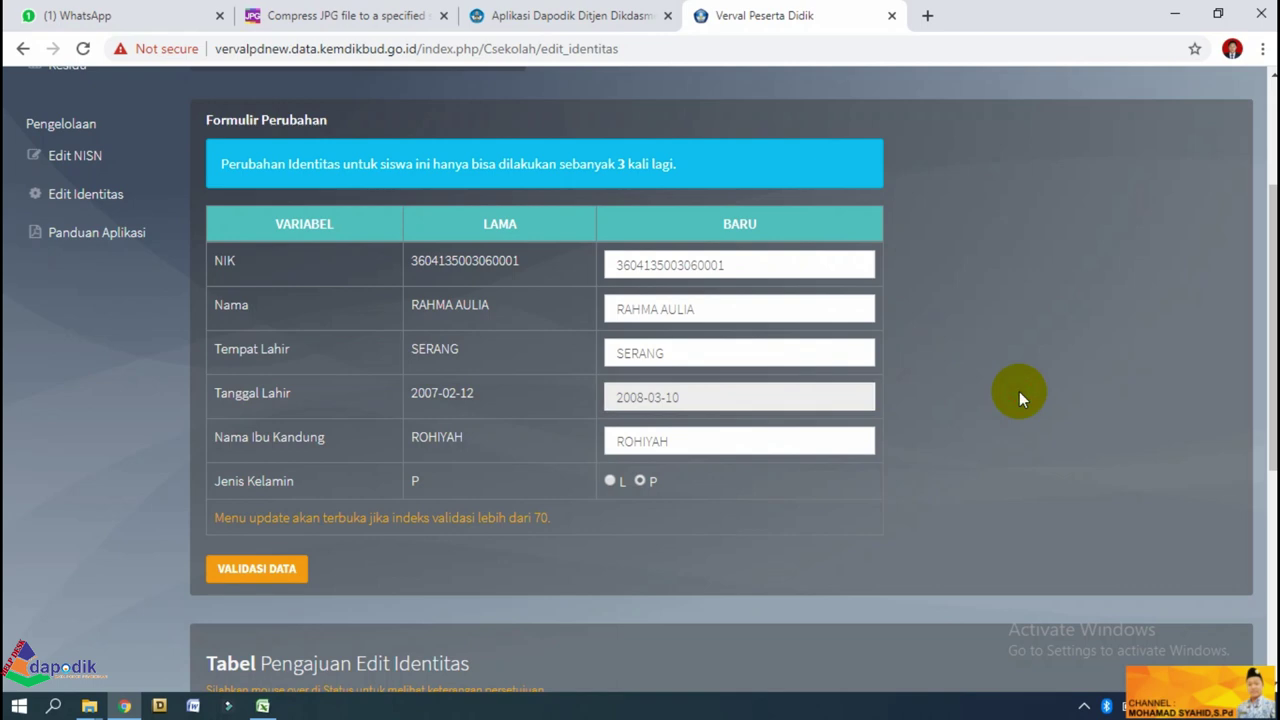
Replace the Nama Ibu Kandung Baru field with the corrected mother's name.
click(764, 443)
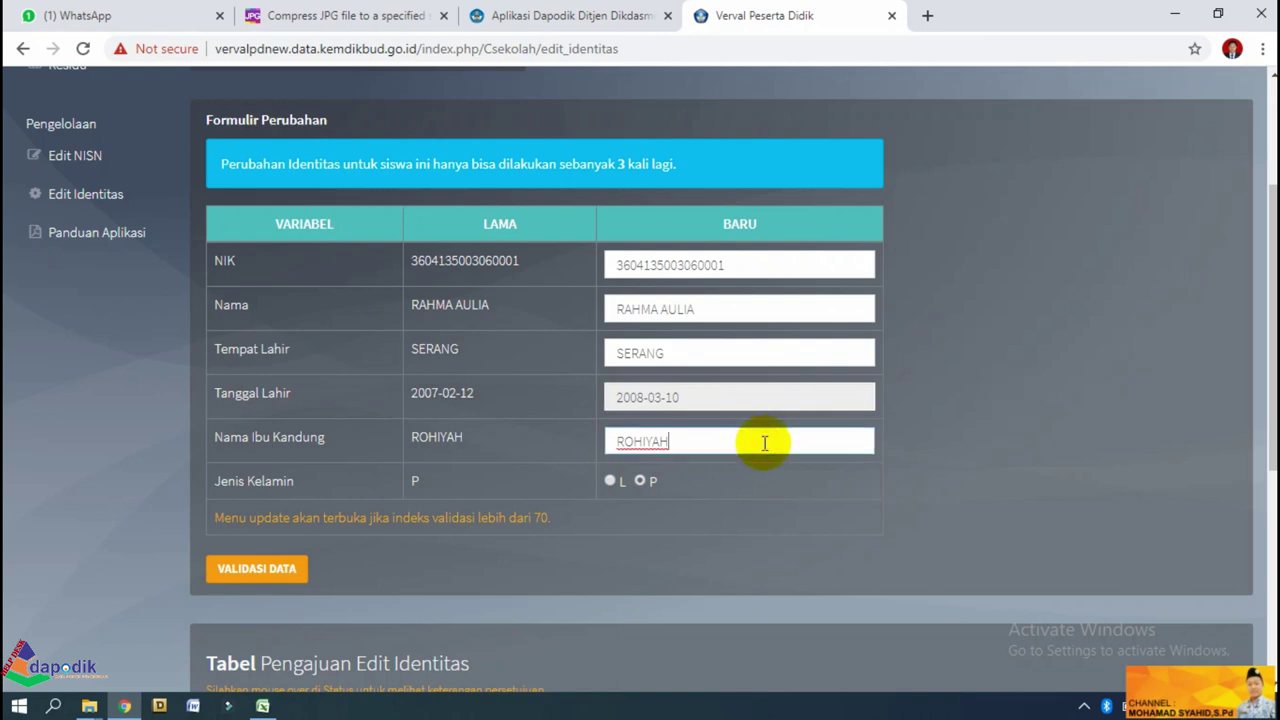
key(BackSpace)
key(BackSpace)
key(BackSpace)
key(BackSpace)
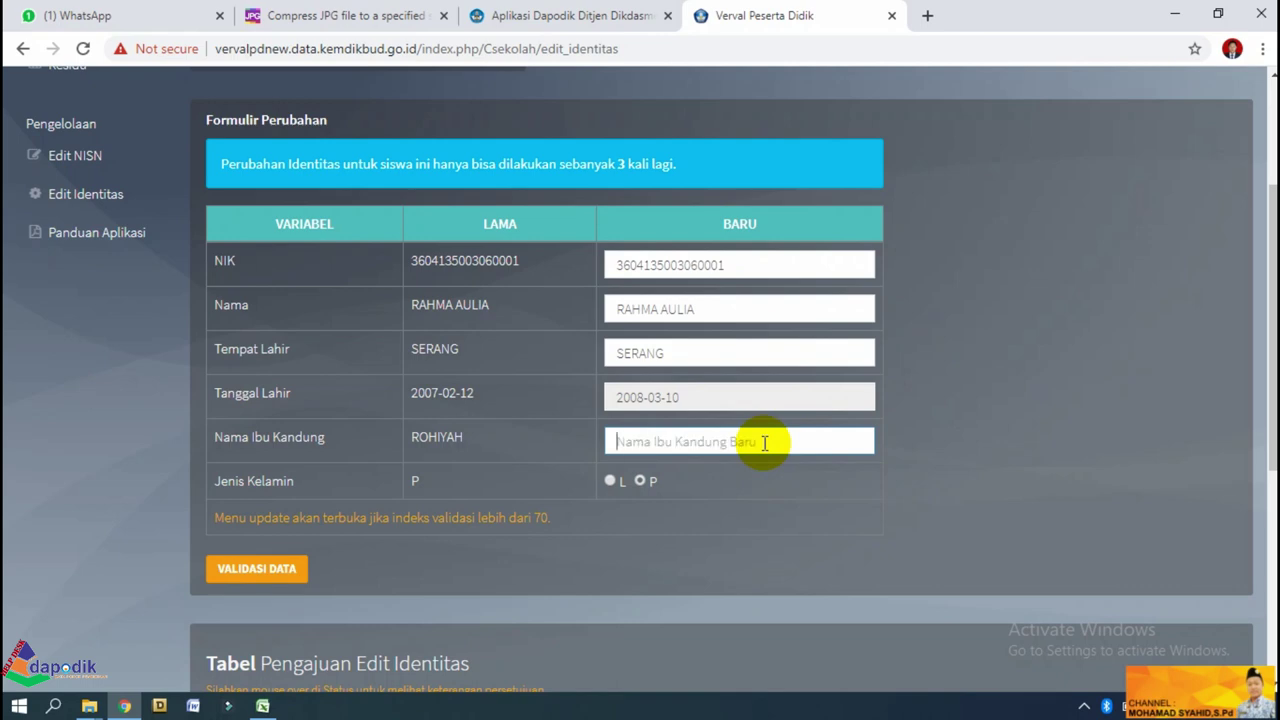
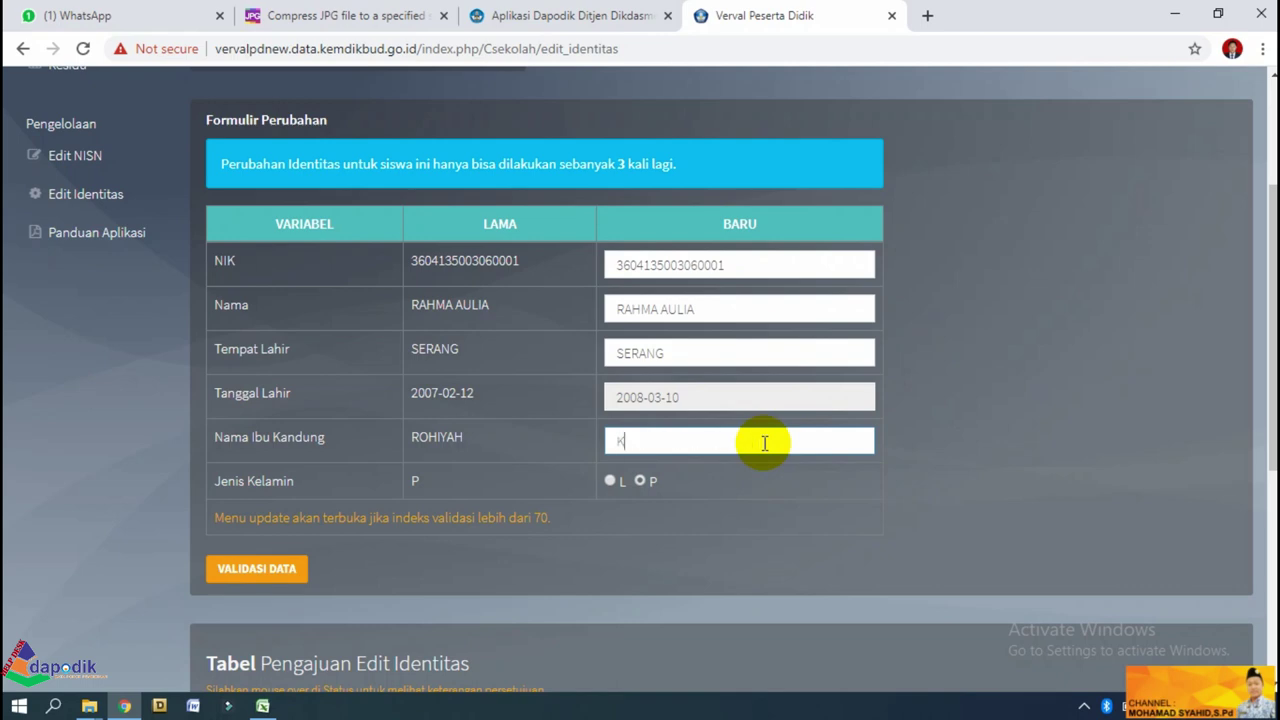
click(965, 384)
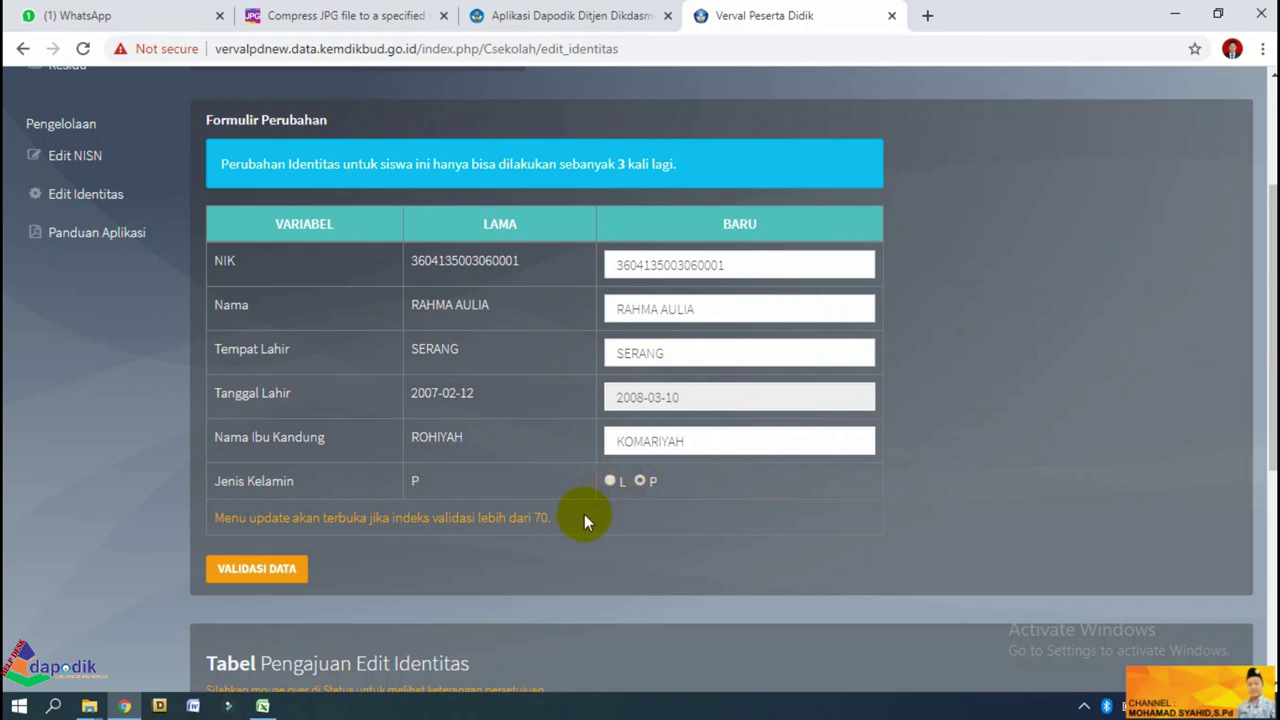
Validate the form with VALIDASI DATA to reveal the supporting-document upload section.
click(262, 570)
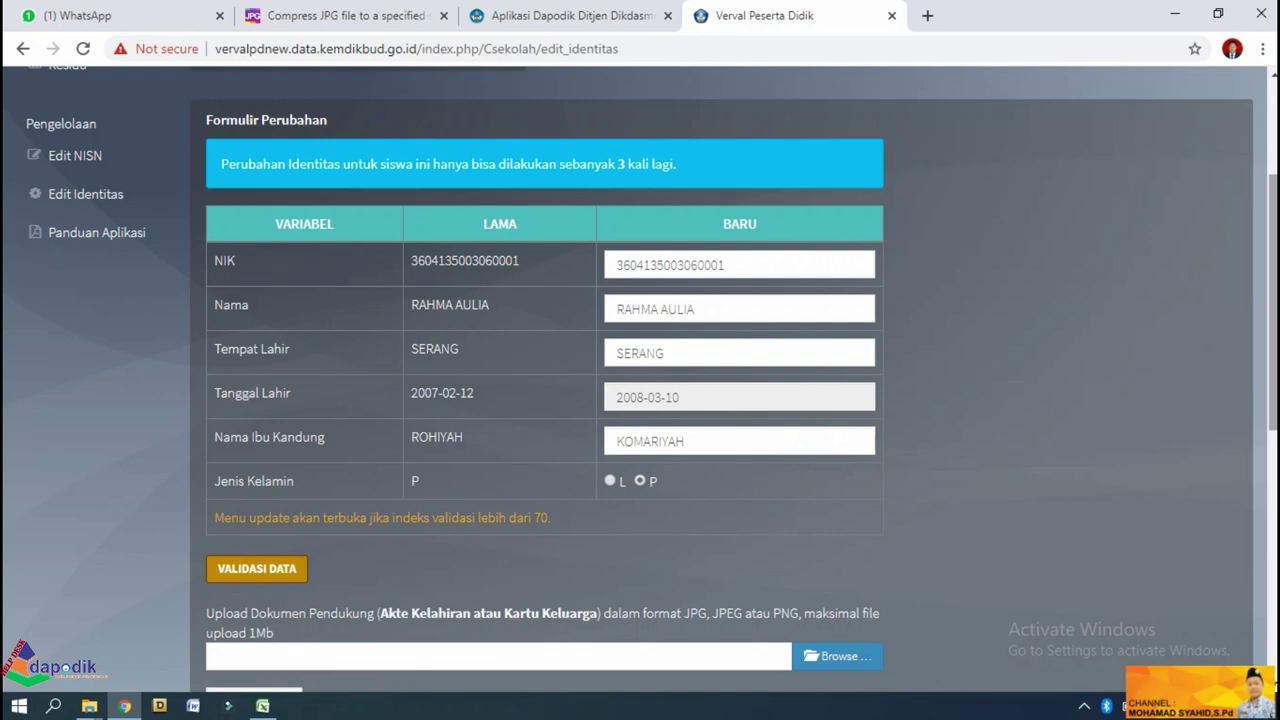
scroll(1011, 449, down, 3)
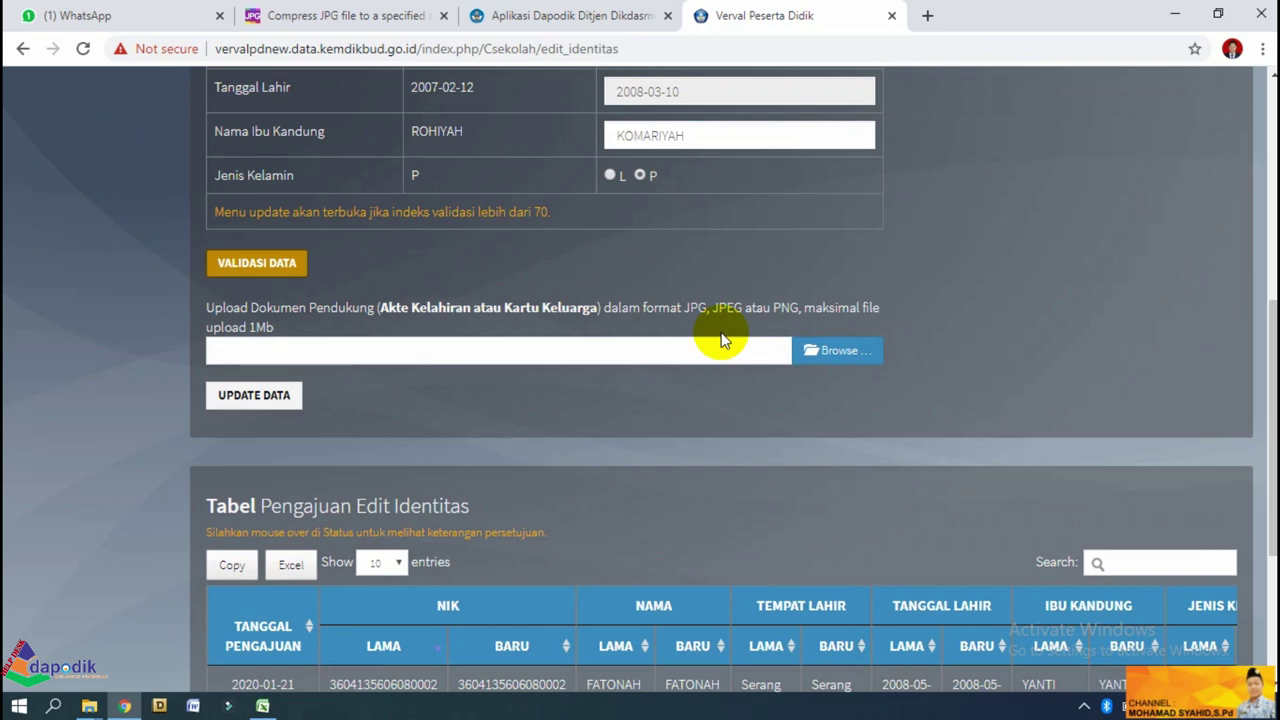
click(846, 366)
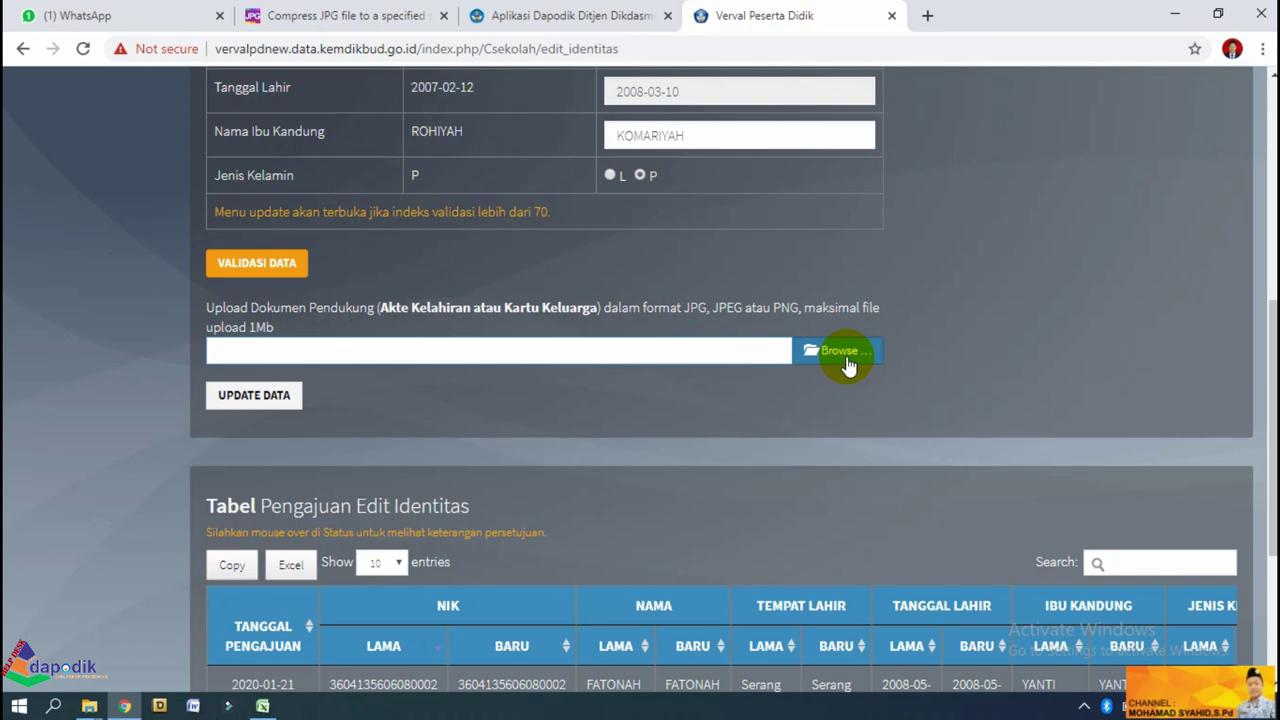
Attach RAHMA.jpg from Pictures as the supporting document; it's rejected at 1826.32 KB, exceeding 1024 KB.
click(846, 358)
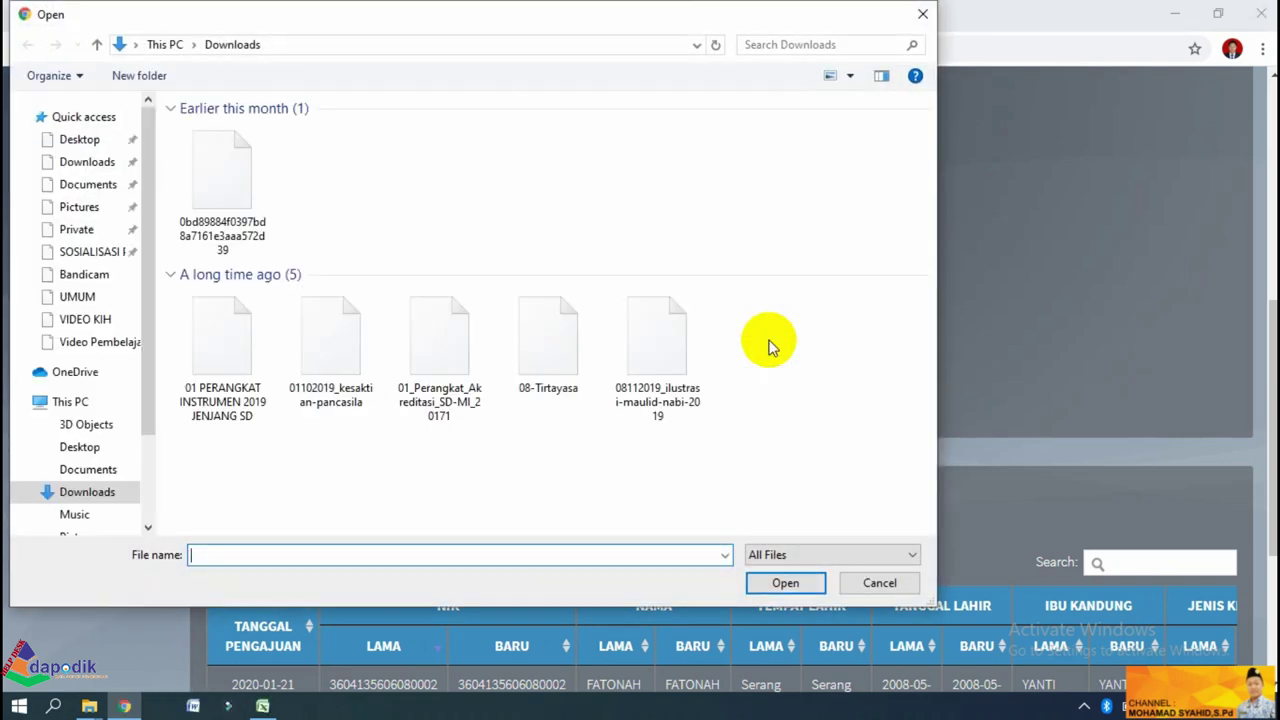
drag(149, 303, 143, 349)
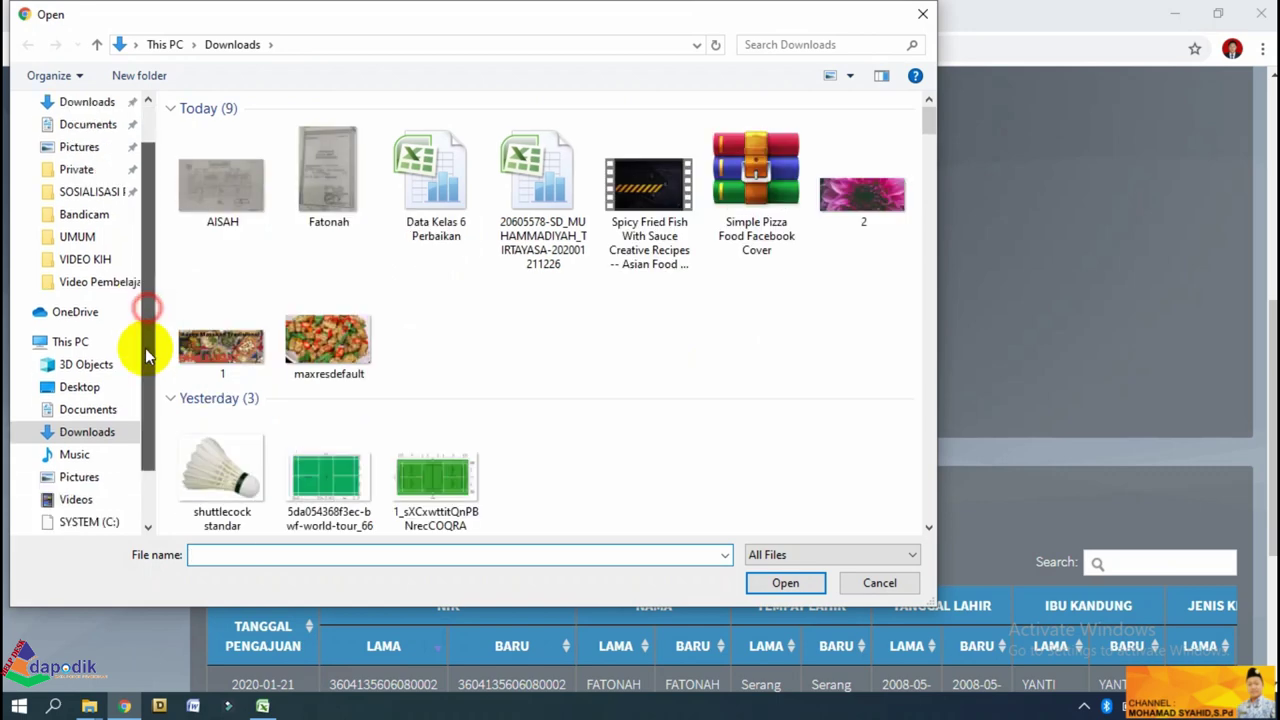
scroll(150, 400, down, 2)
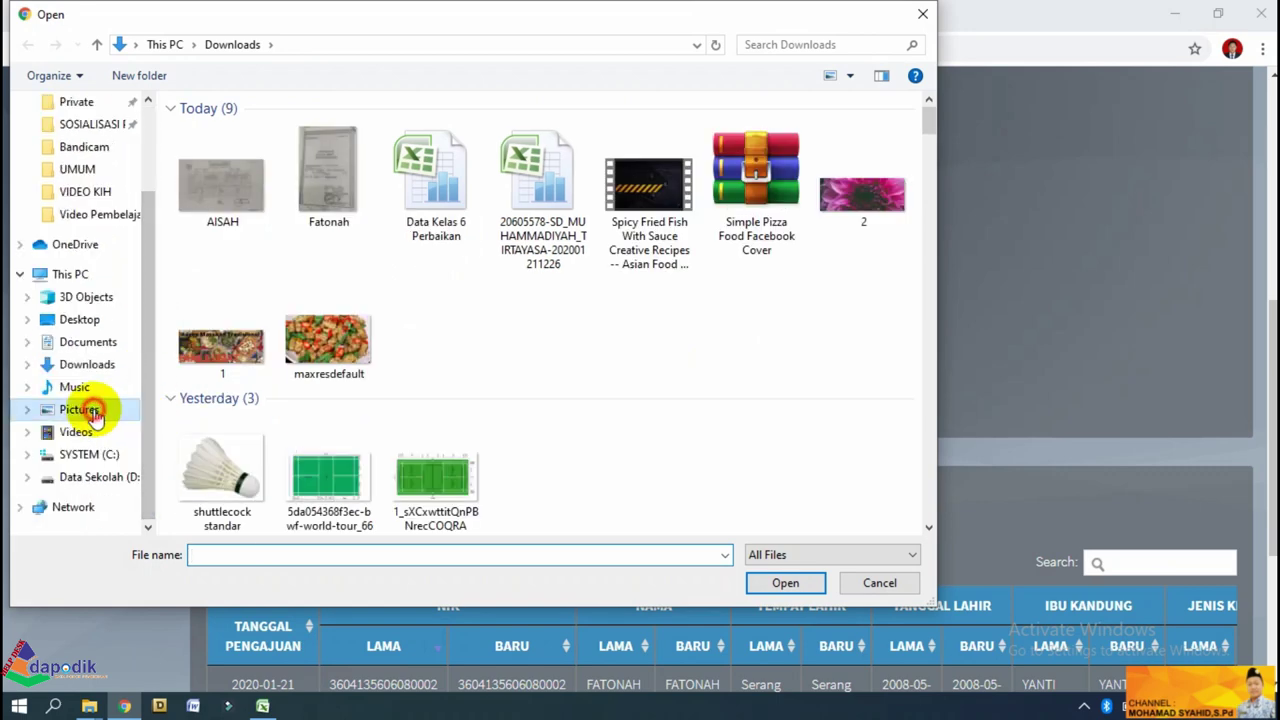
click(84, 410)
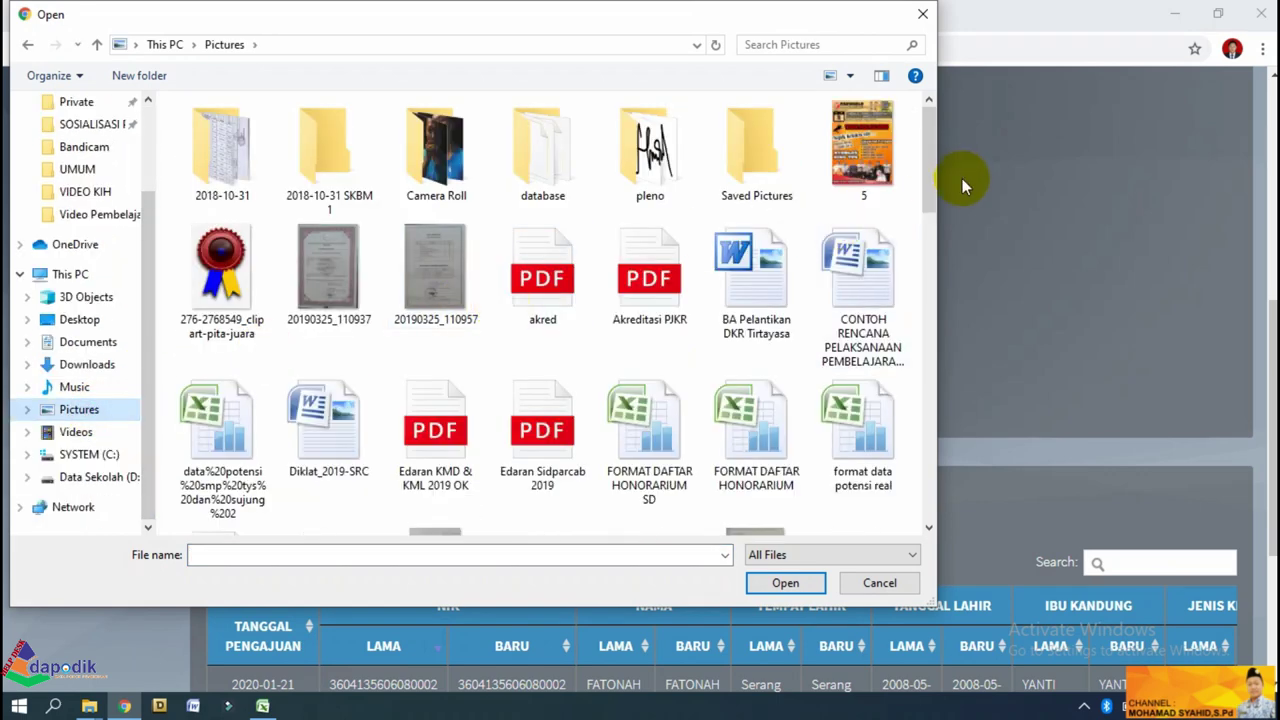
scroll(931, 216, down, 10)
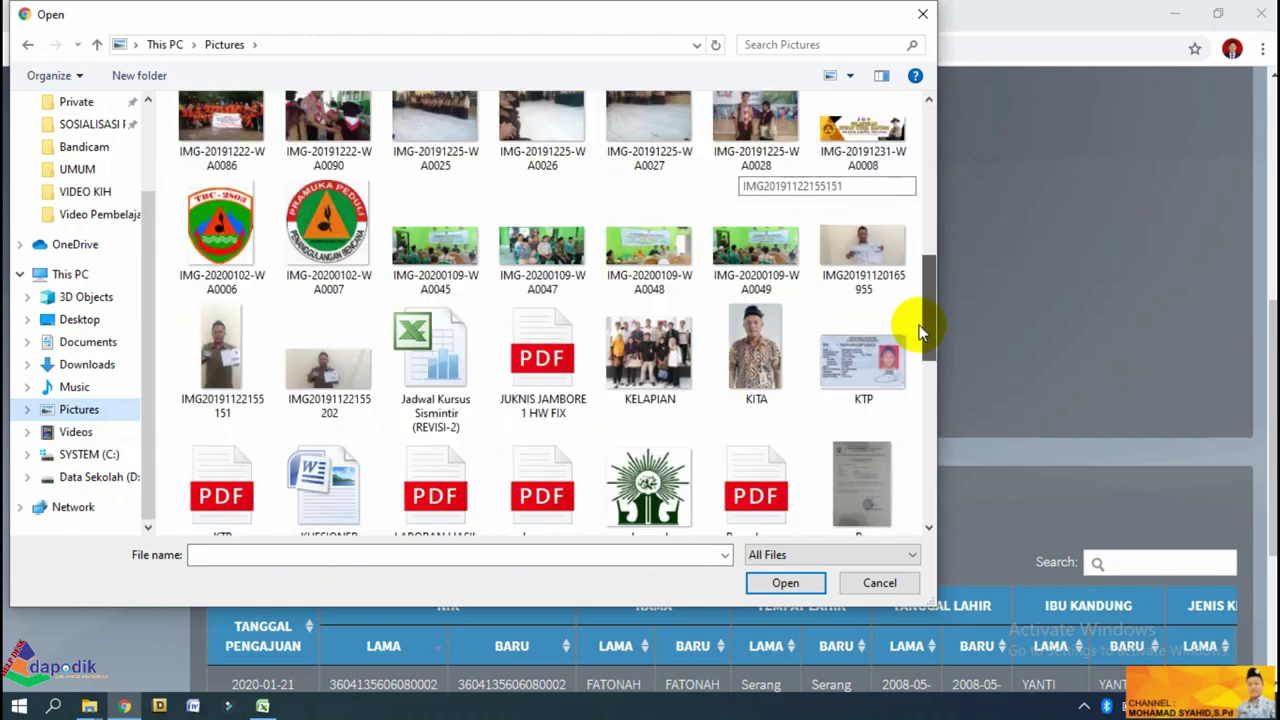
scroll(920, 368, down, 2)
scroll(920, 368, down, 1)
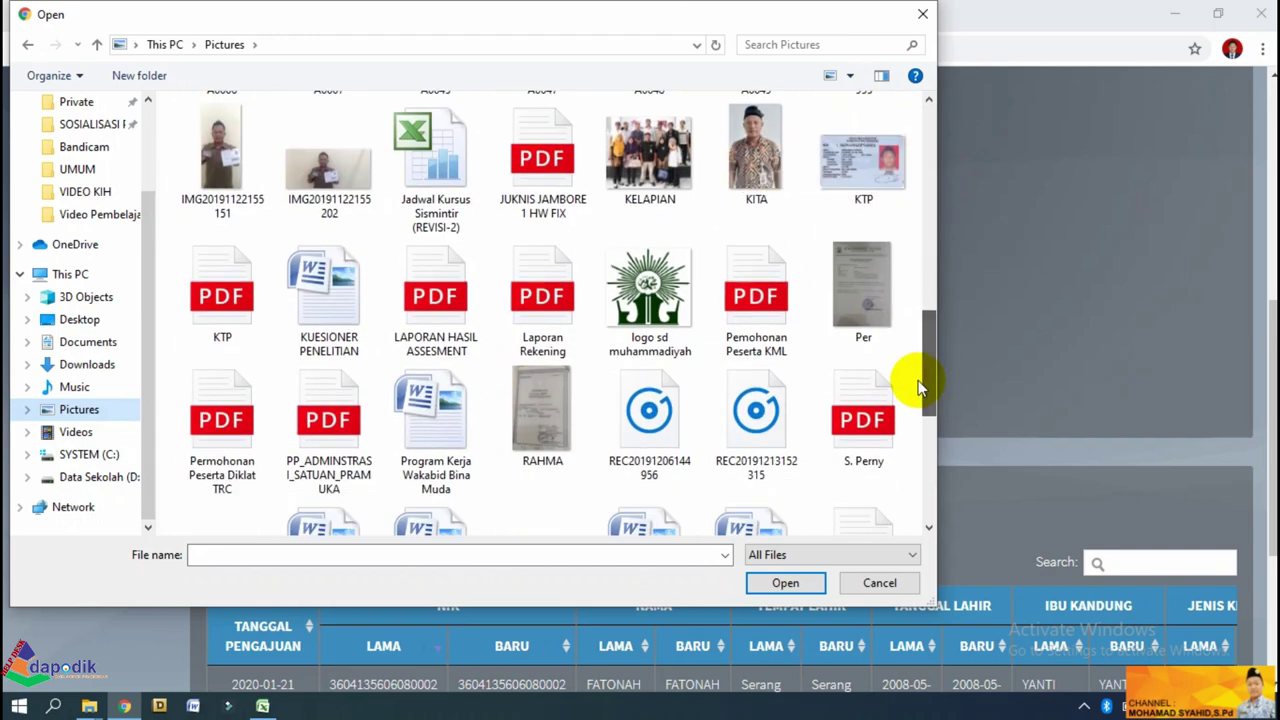
click(529, 418)
click(788, 582)
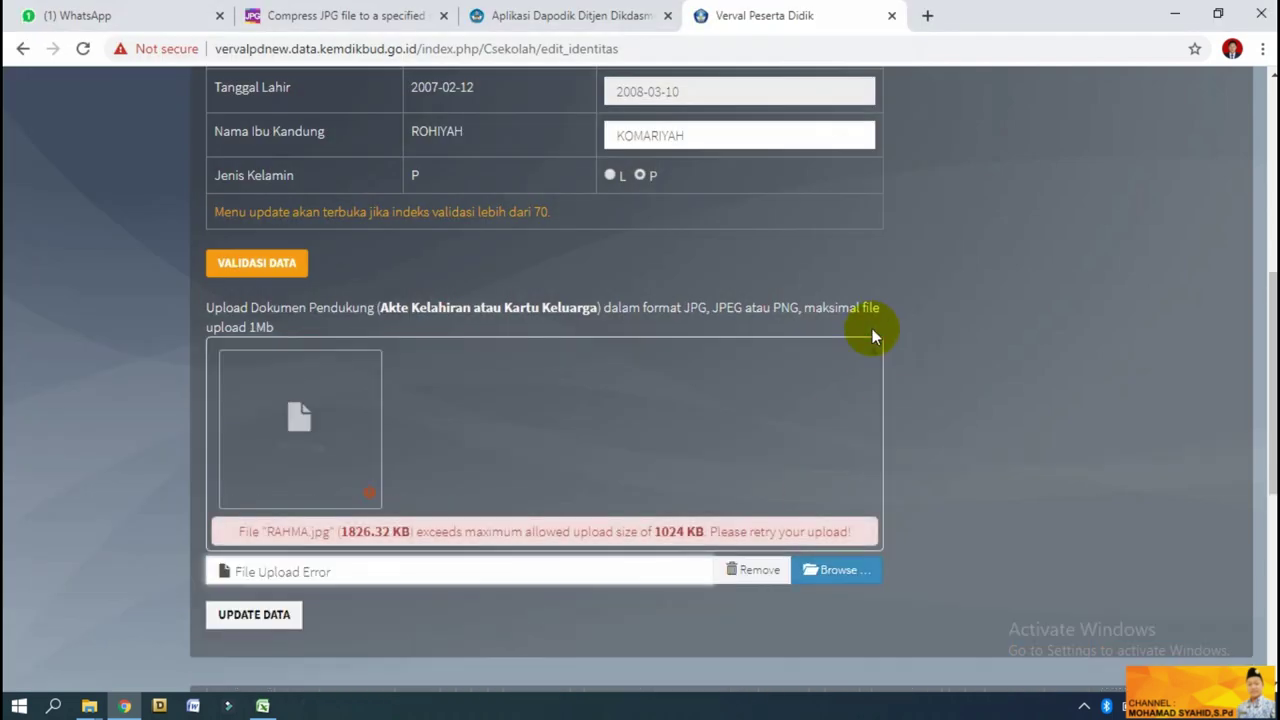
scroll(1258, 300, down, 2)
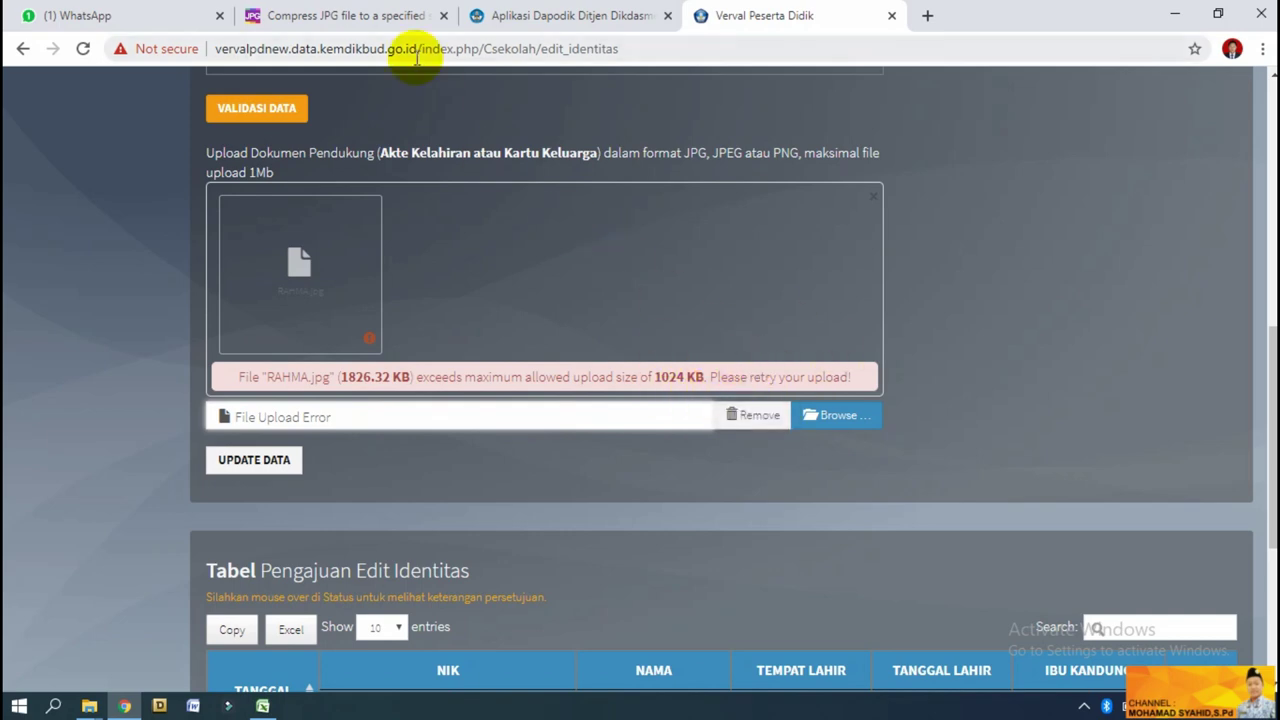
Load RAHMA.jpg from Pictures into IMGonline's JPG compressor and compress it to 200 Kbytes.
click(336, 15)
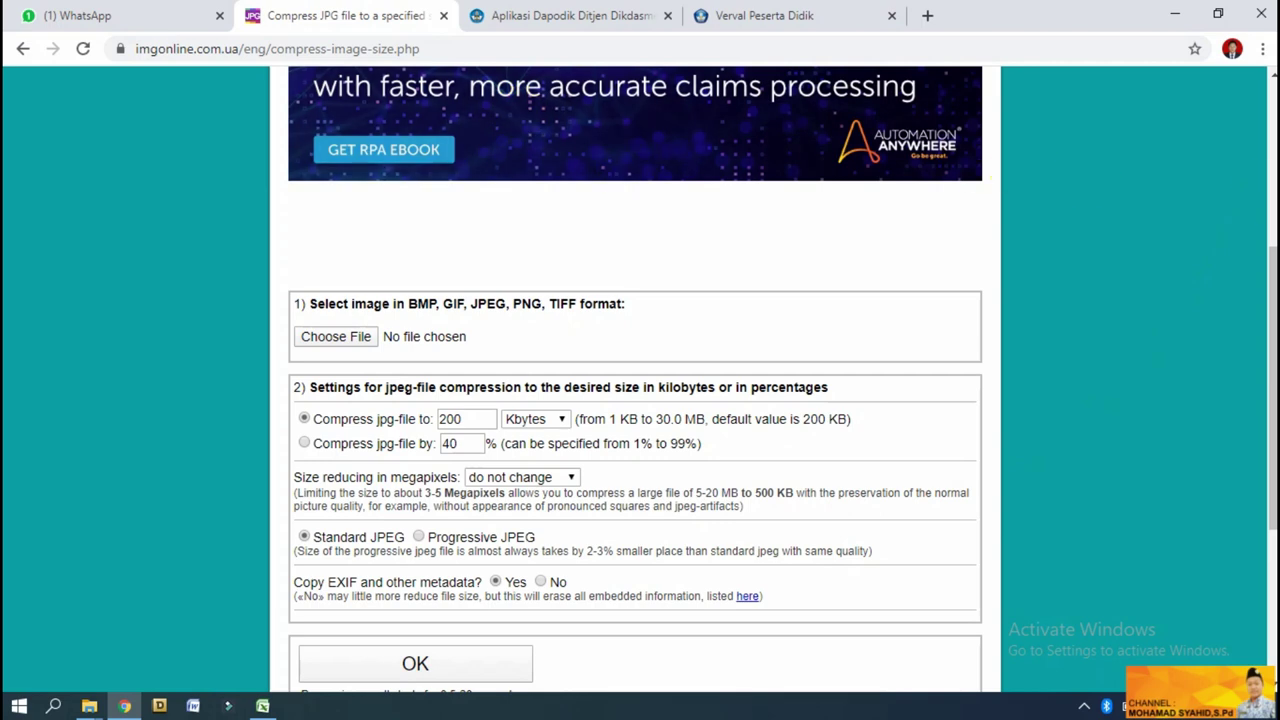
scroll(635, 380, up, 1)
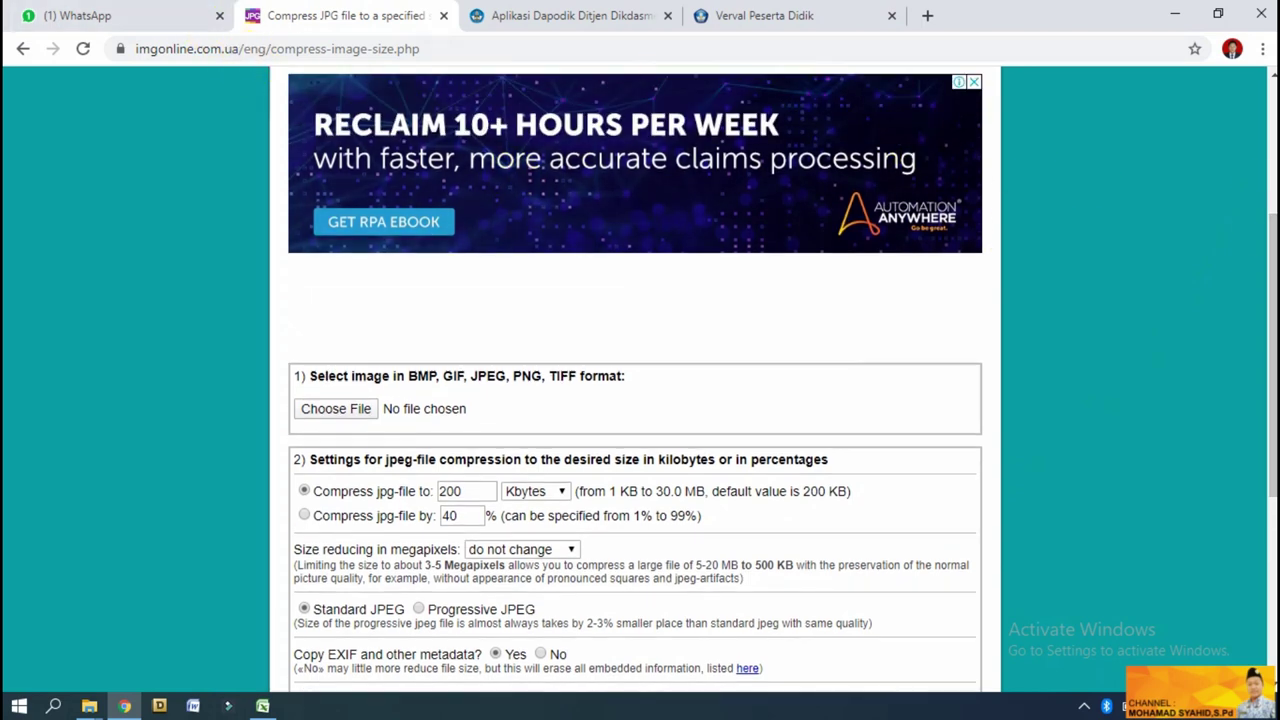
scroll(600, 333, down, 2)
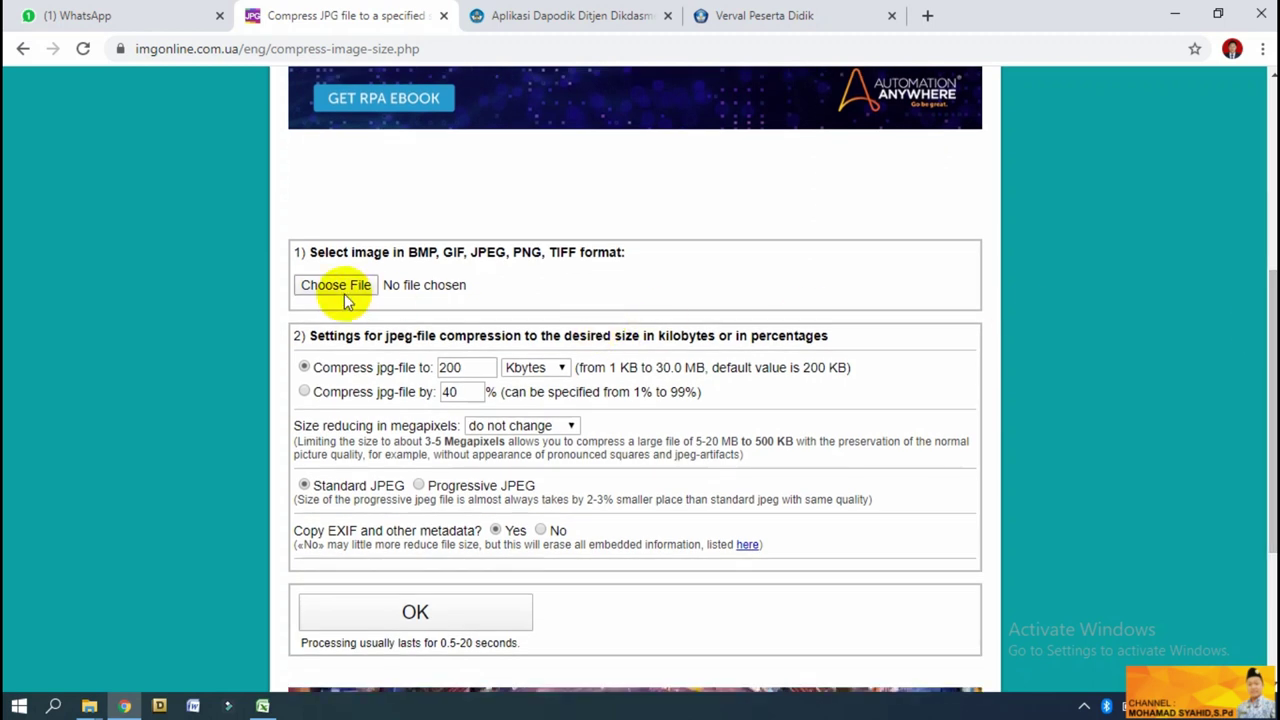
click(320, 287)
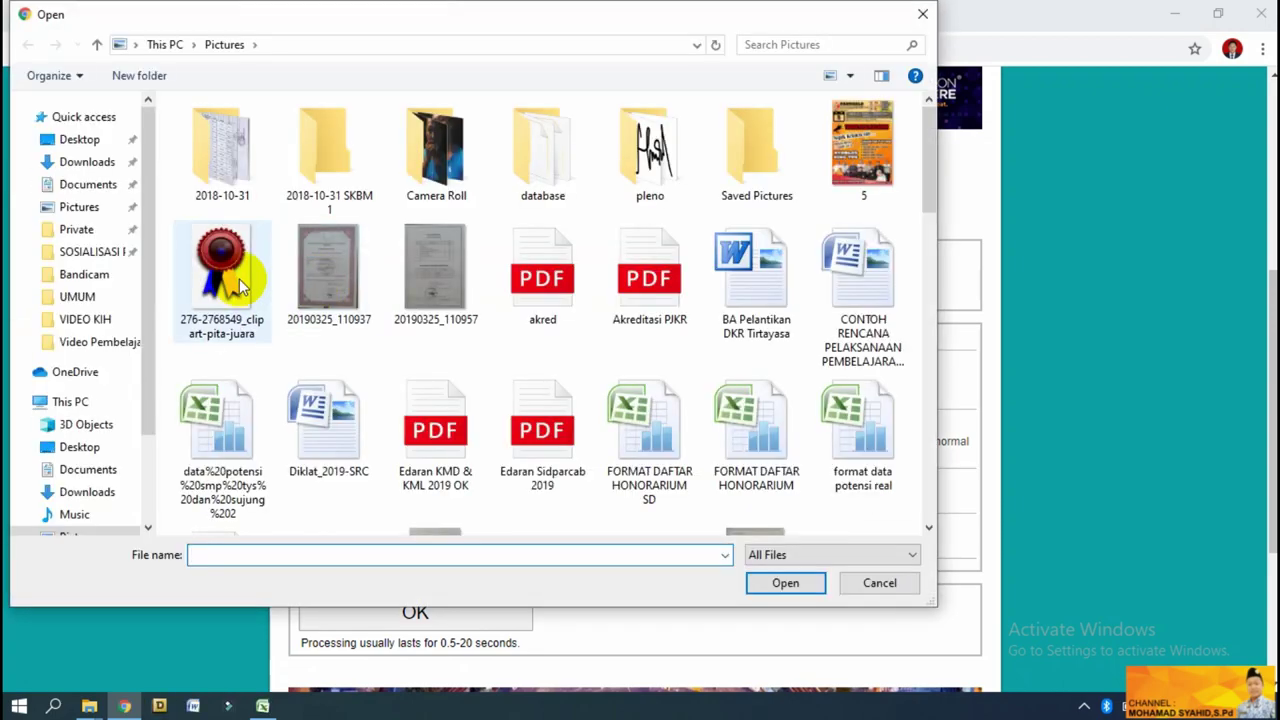
drag(935, 167, 951, 403)
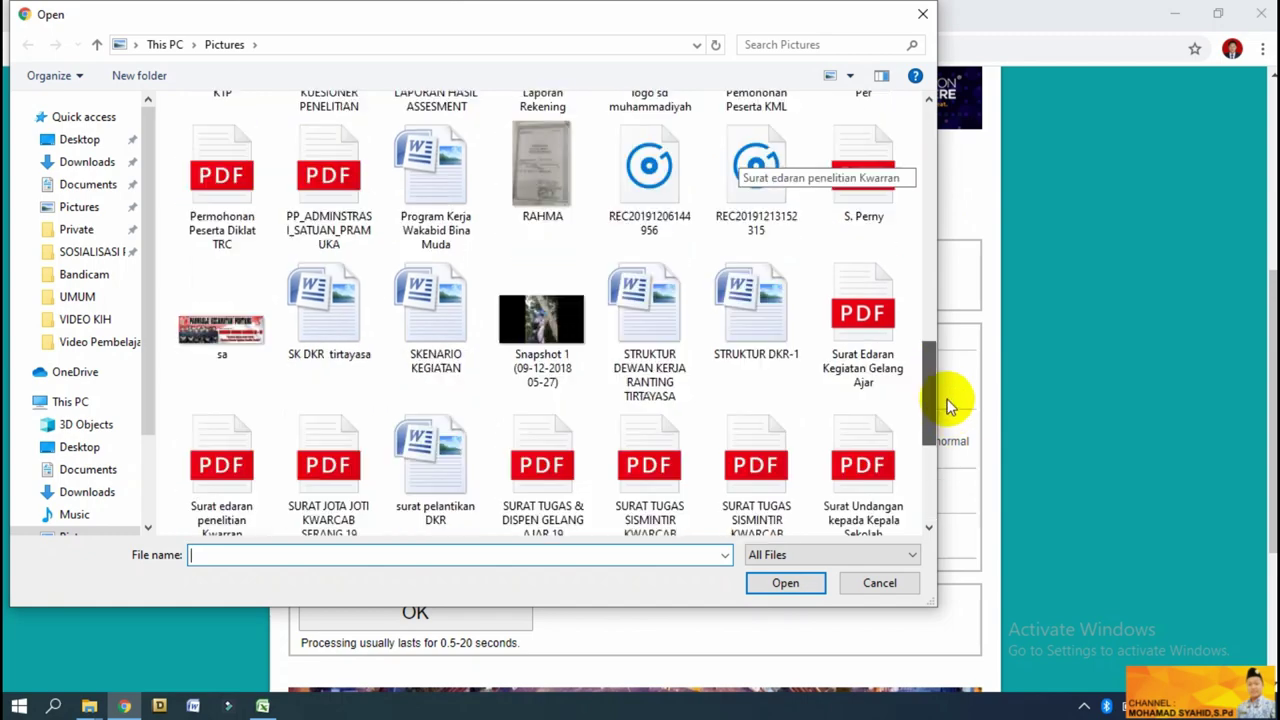
click(543, 305)
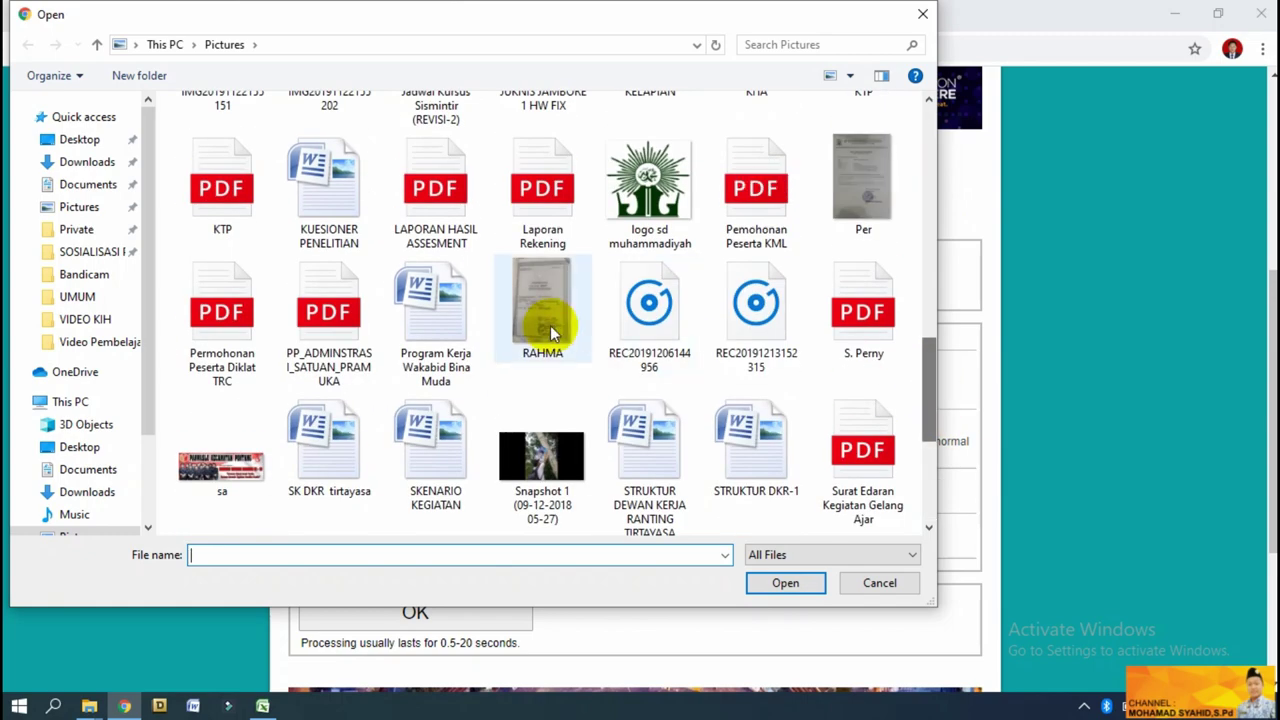
click(784, 583)
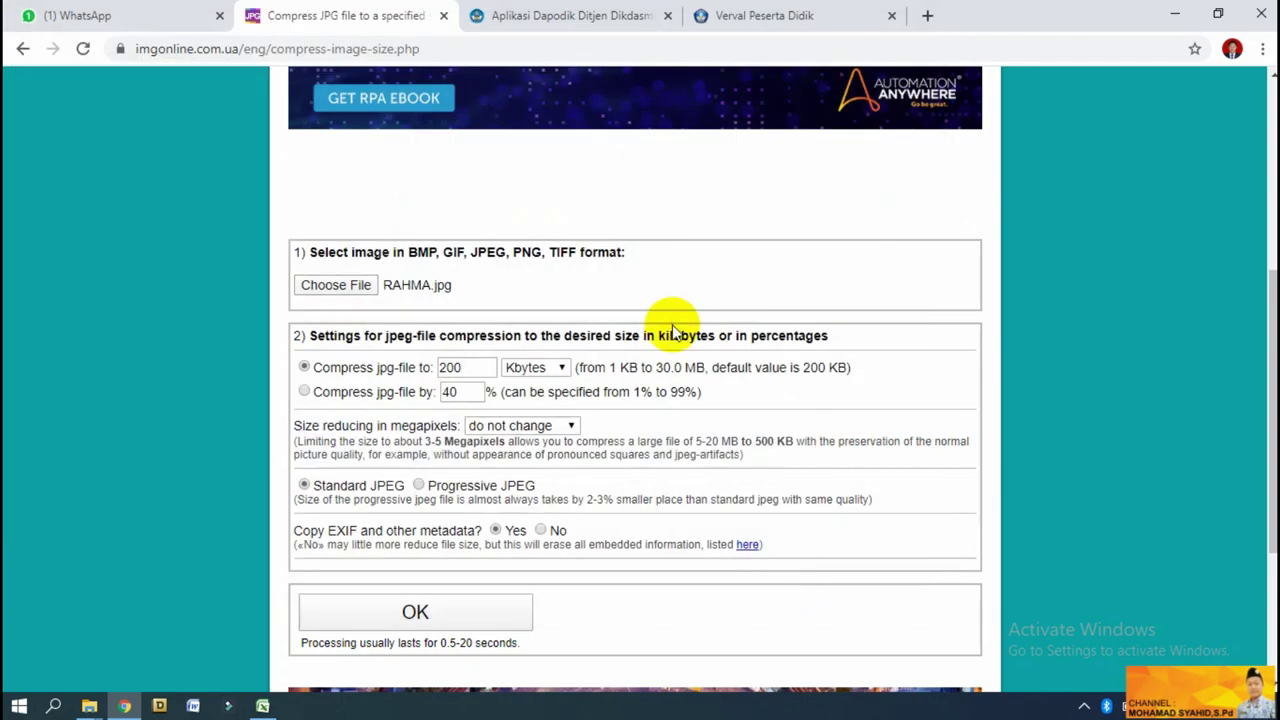
click(462, 618)
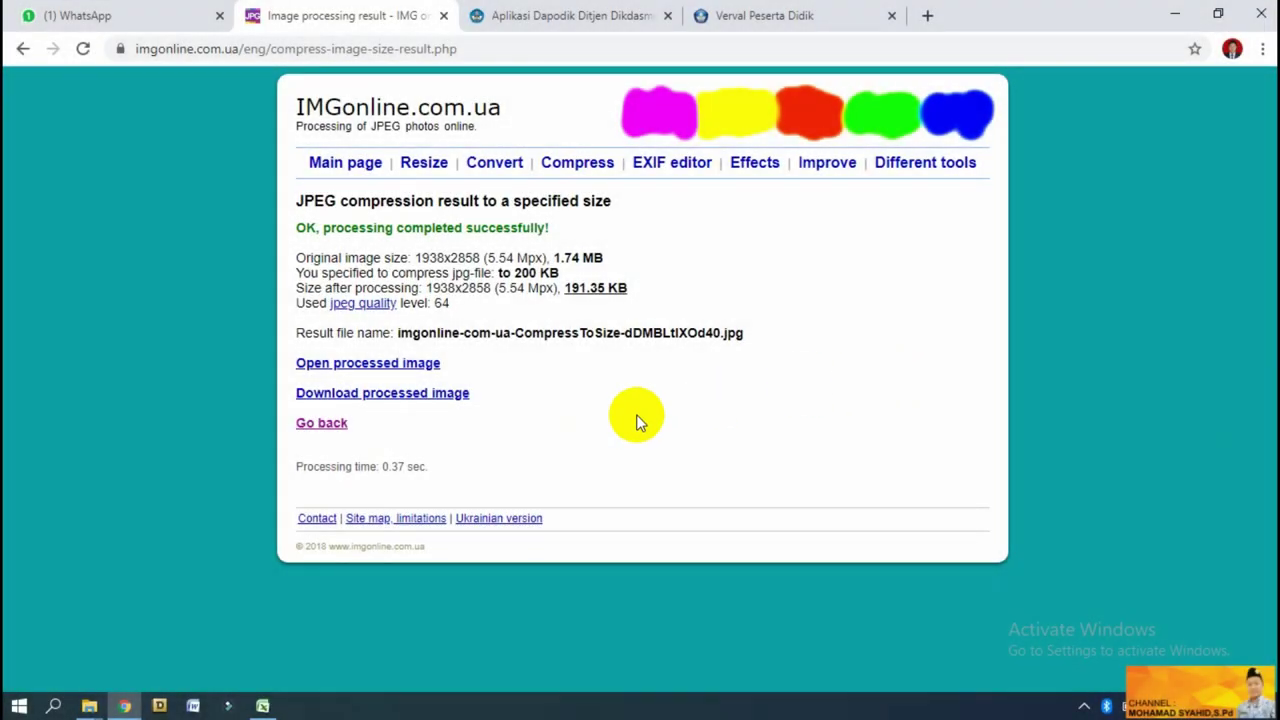
Download the processed RAHMA.jpg, now 191.35 KB at quality 64.
click(393, 405)
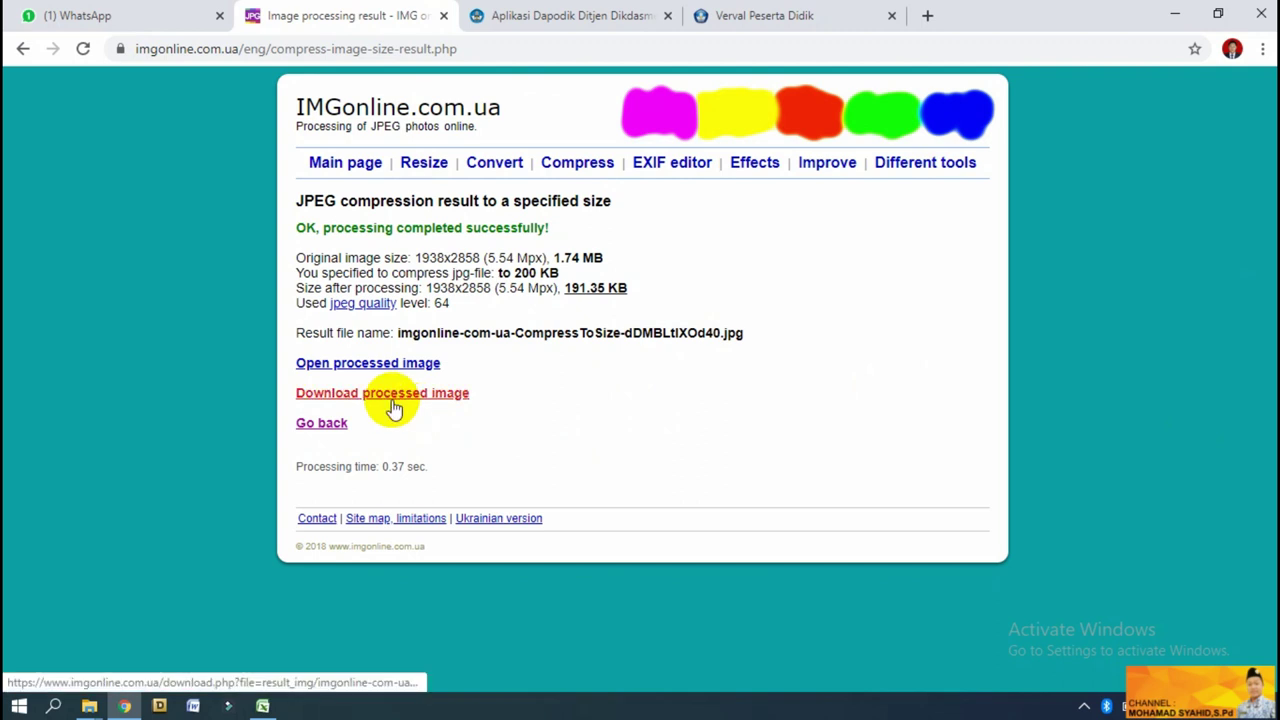
click(393, 405)
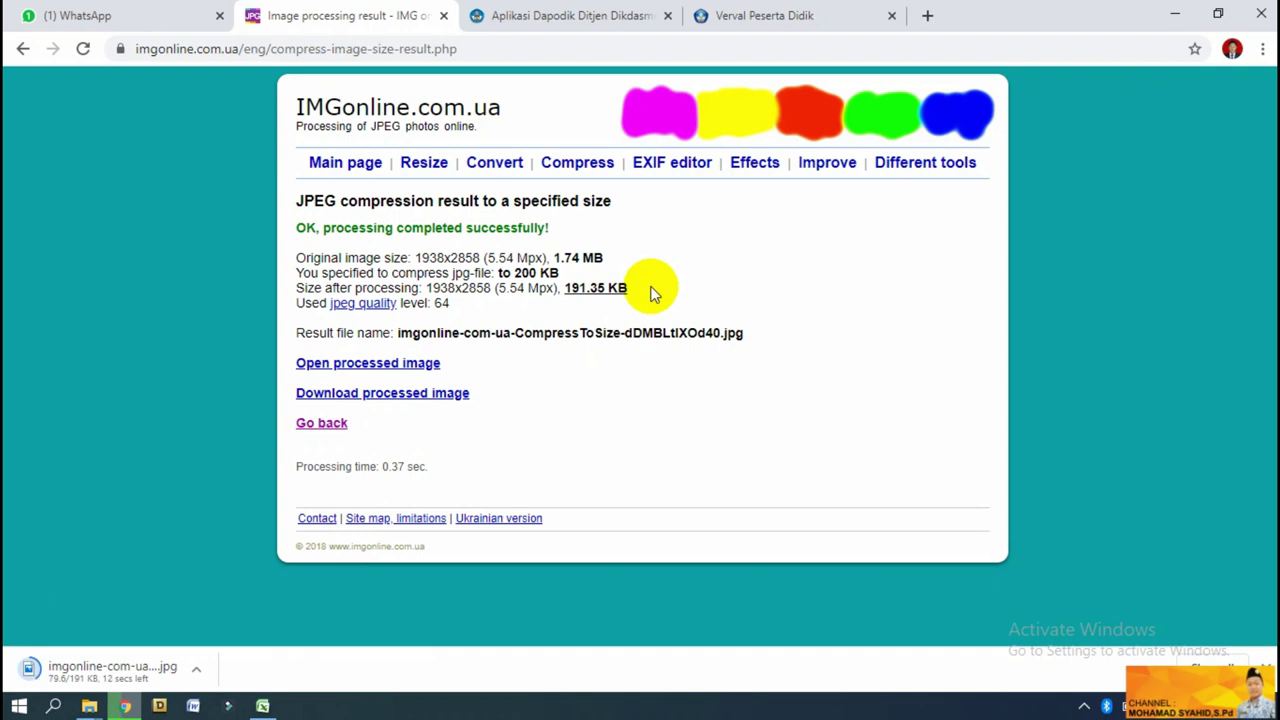
Attach the compressed imgonline-com-ua-CompressToSize-dDMBLtlXOd40.jpg from Downloads as the supporting document.
click(790, 16)
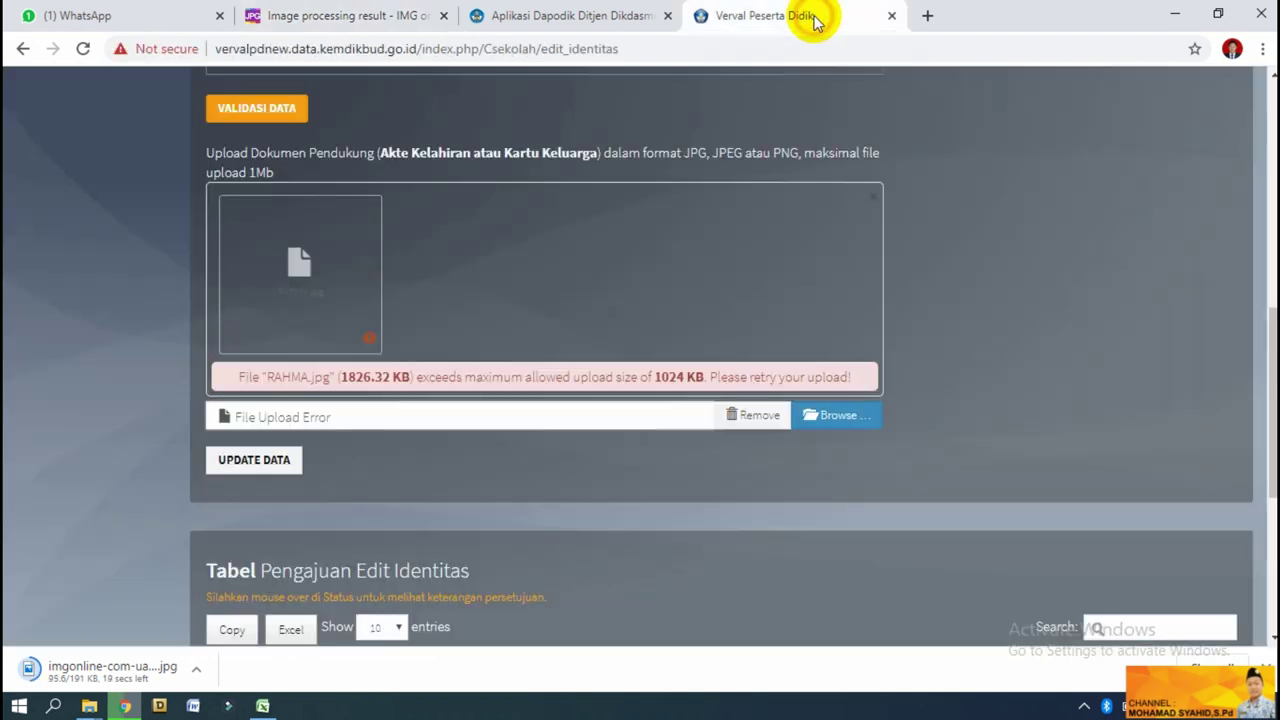
click(847, 420)
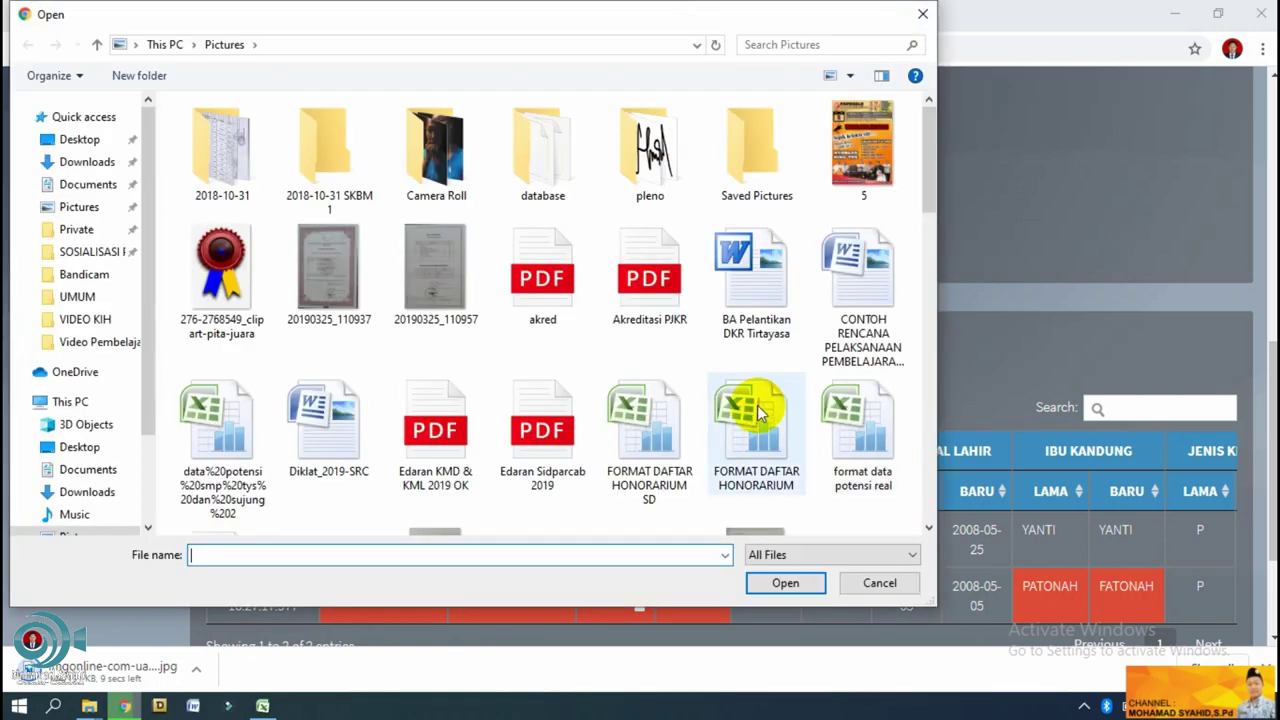
click(89, 166)
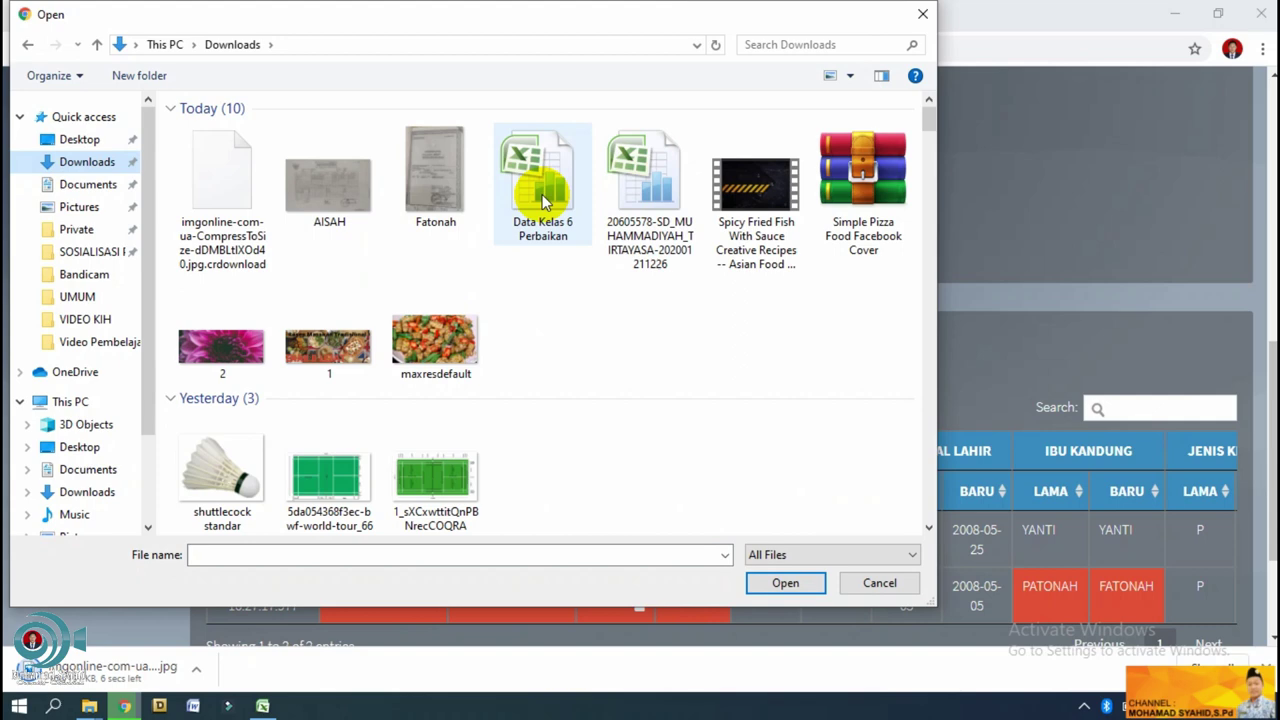
click(589, 339)
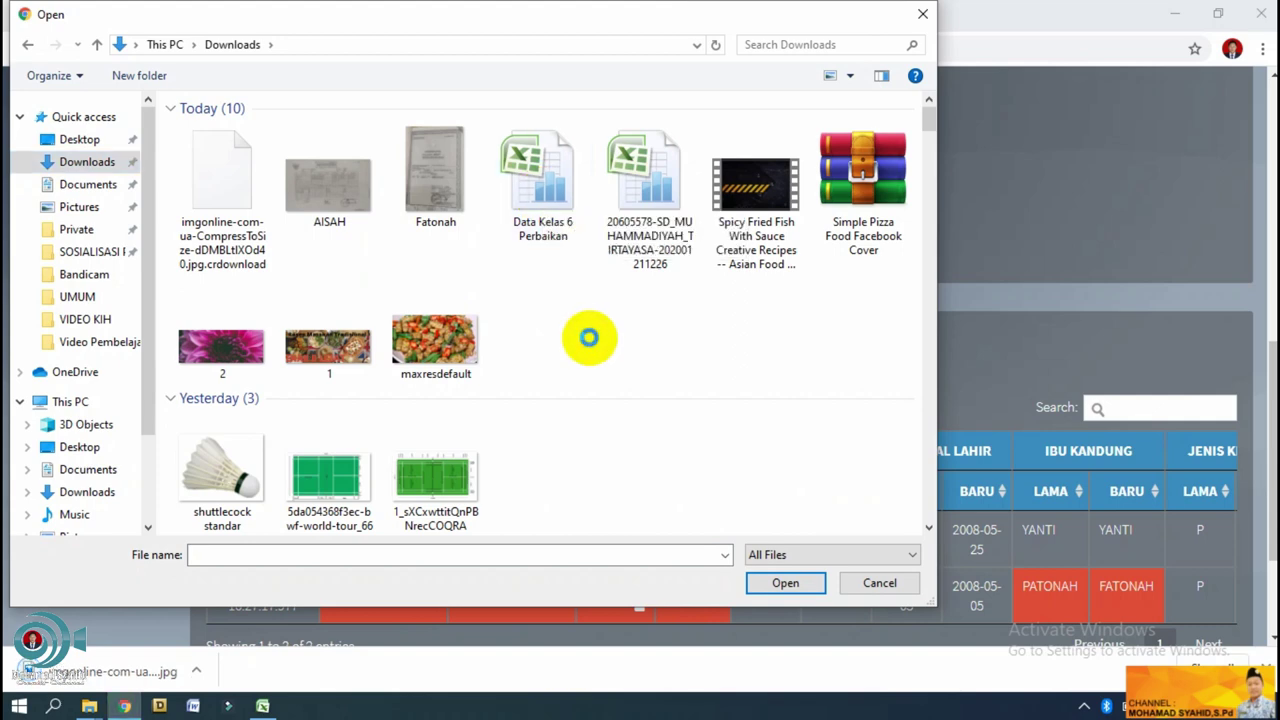
right_click(589, 339)
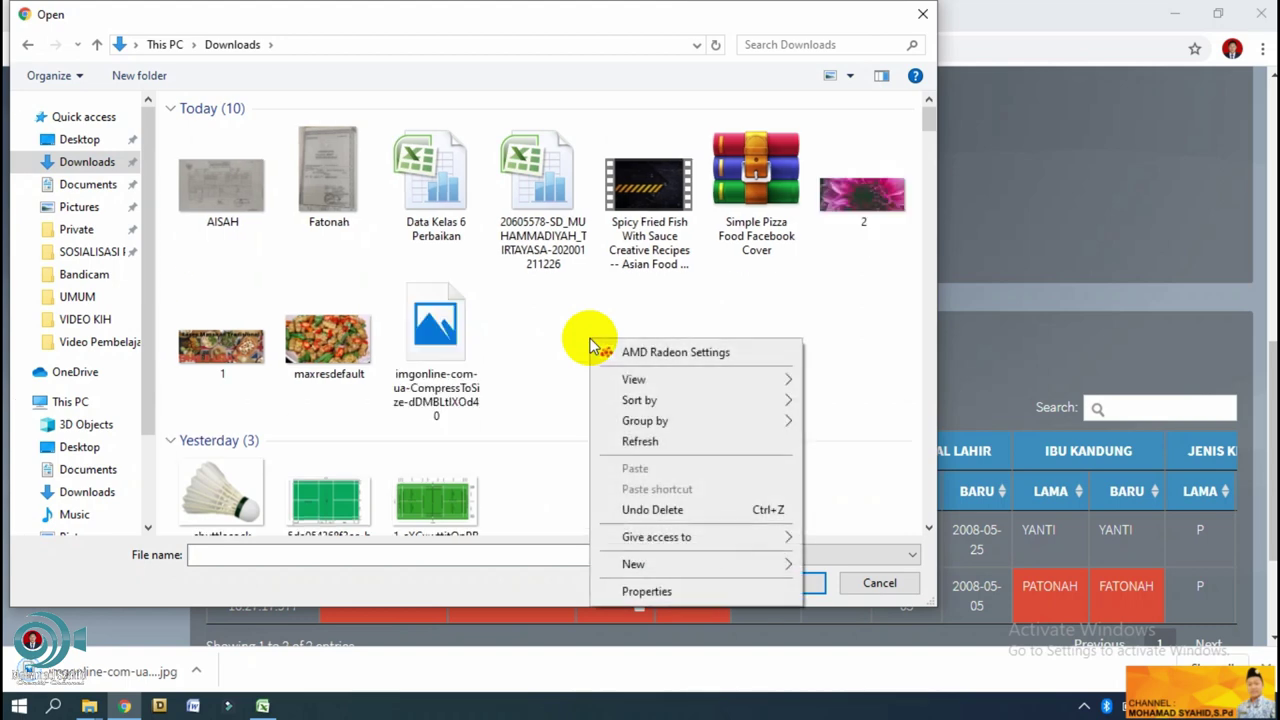
click(652, 441)
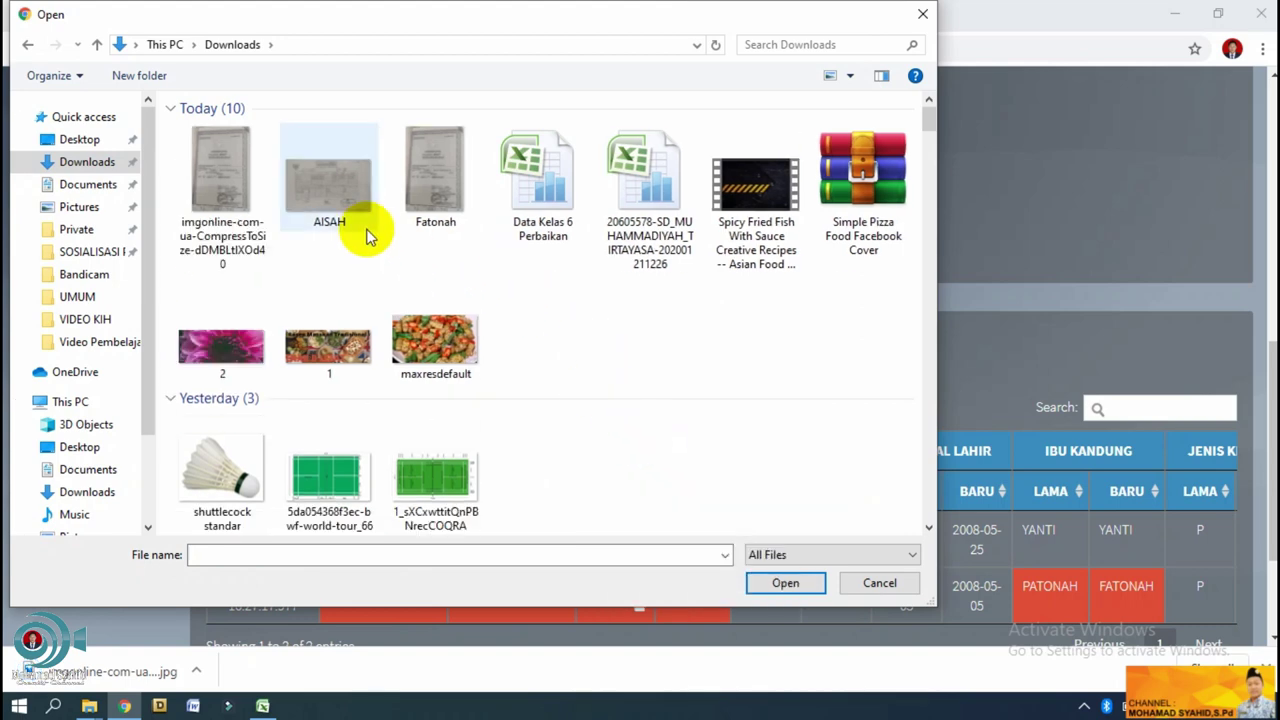
click(209, 198)
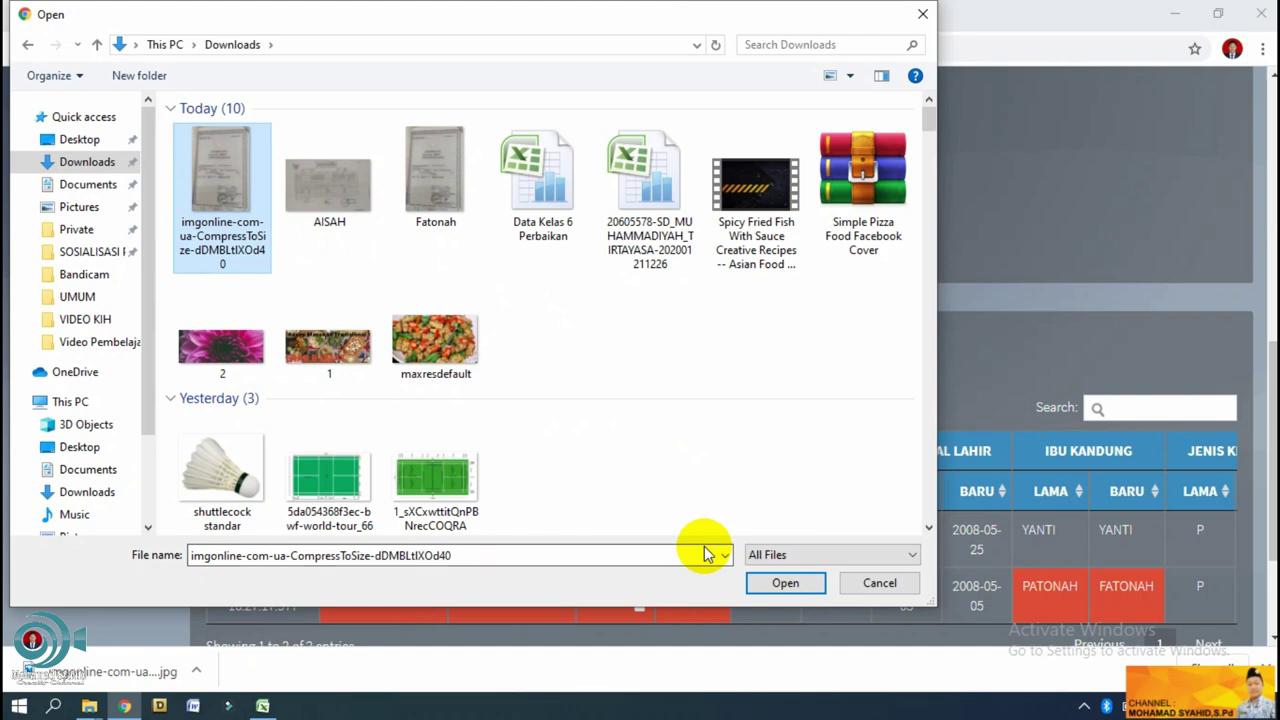
click(812, 583)
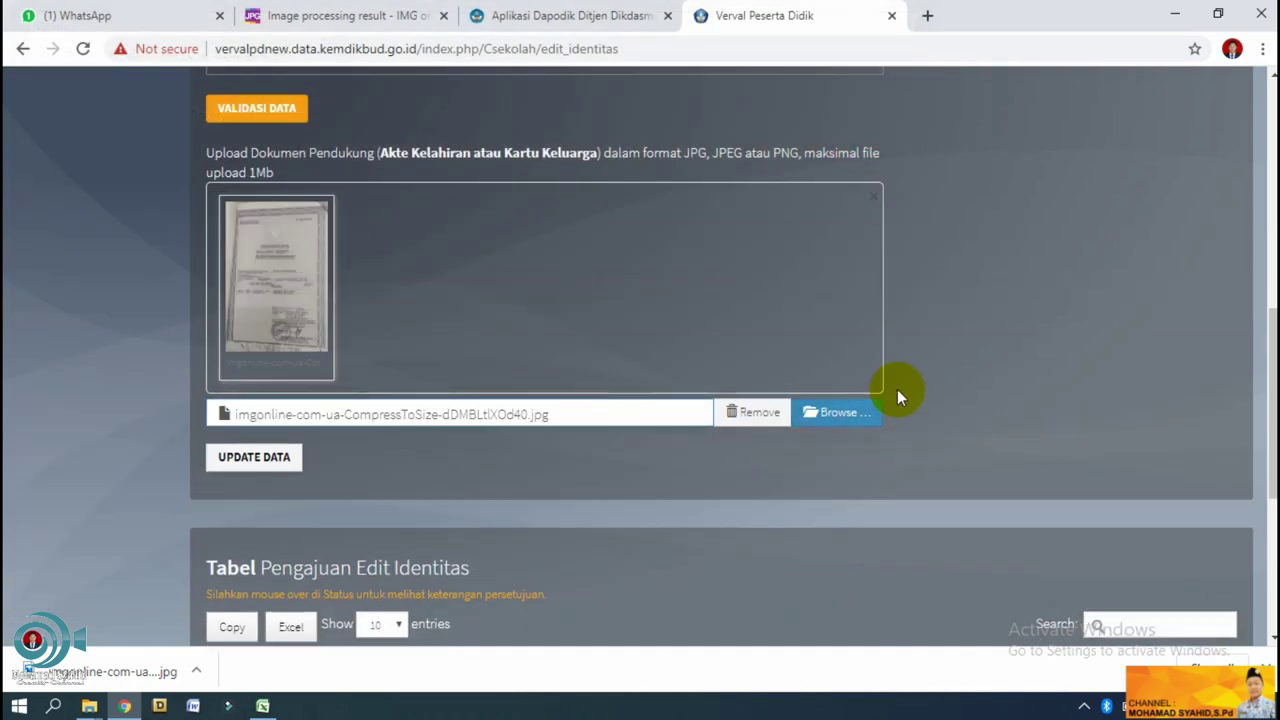
scroll(640, 350, up, 2)
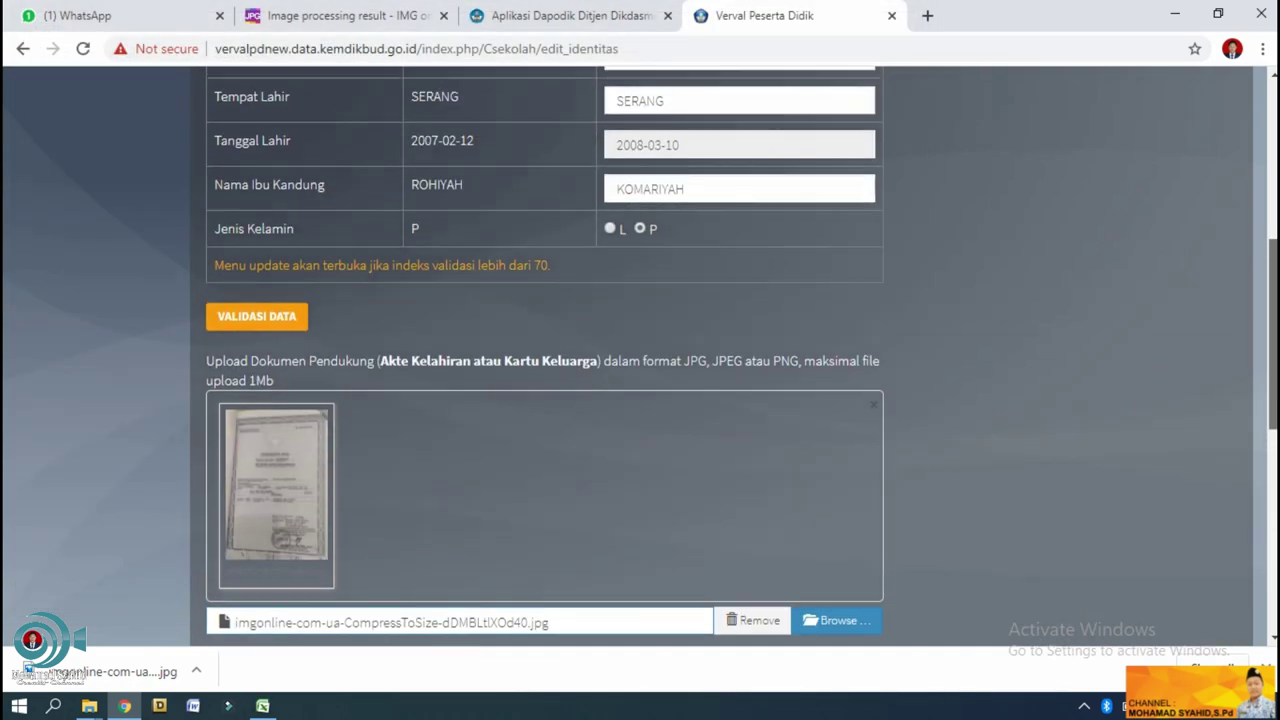
scroll(640, 350, down, 2)
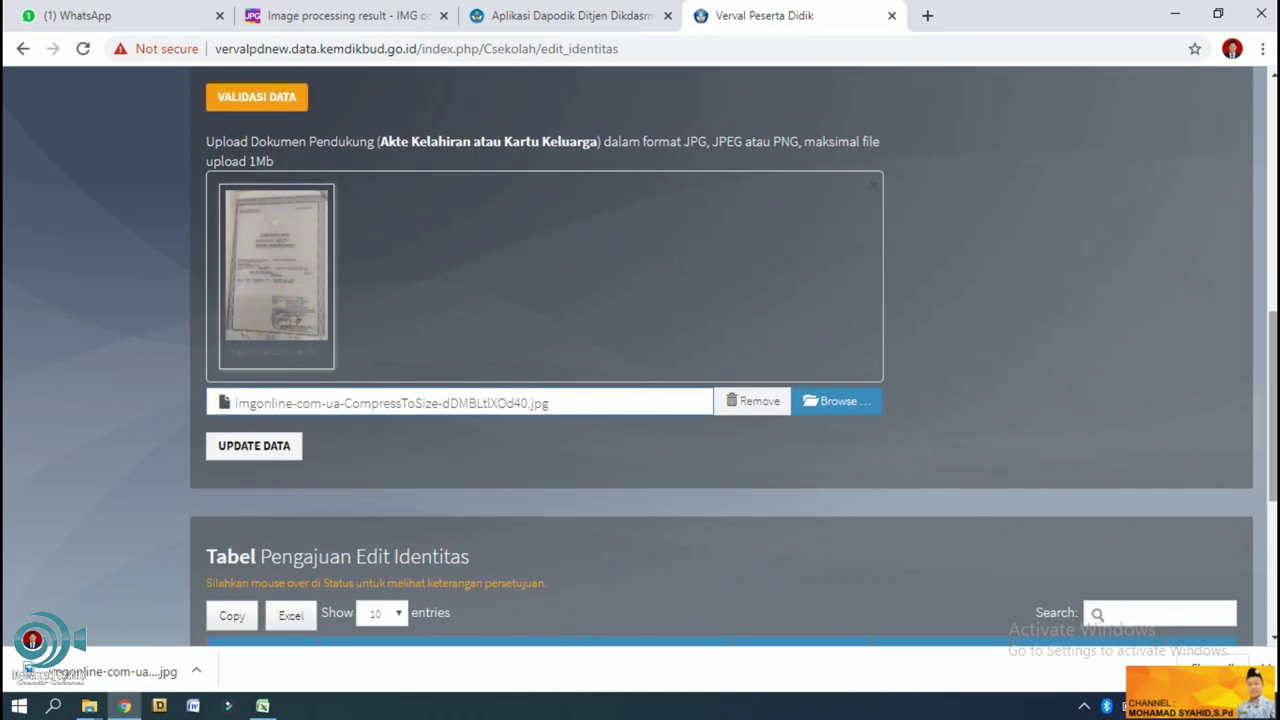
scroll(543, 398, up, 1)
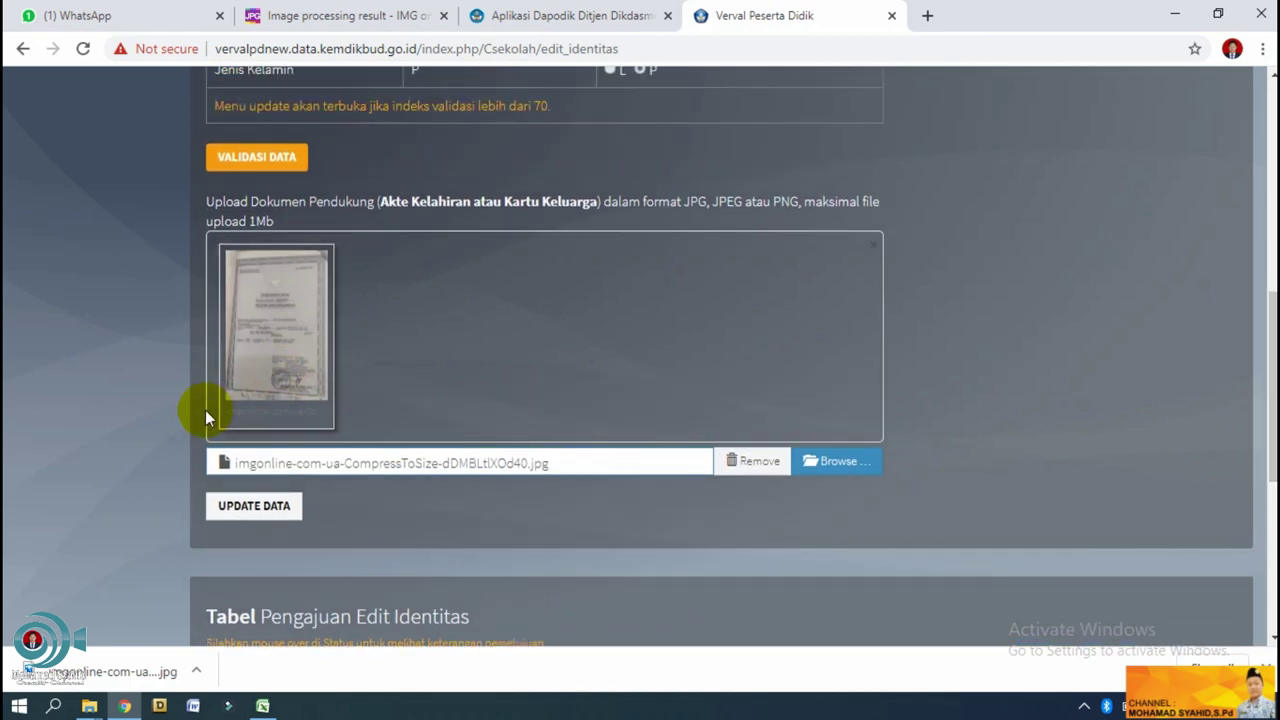
click(252, 520)
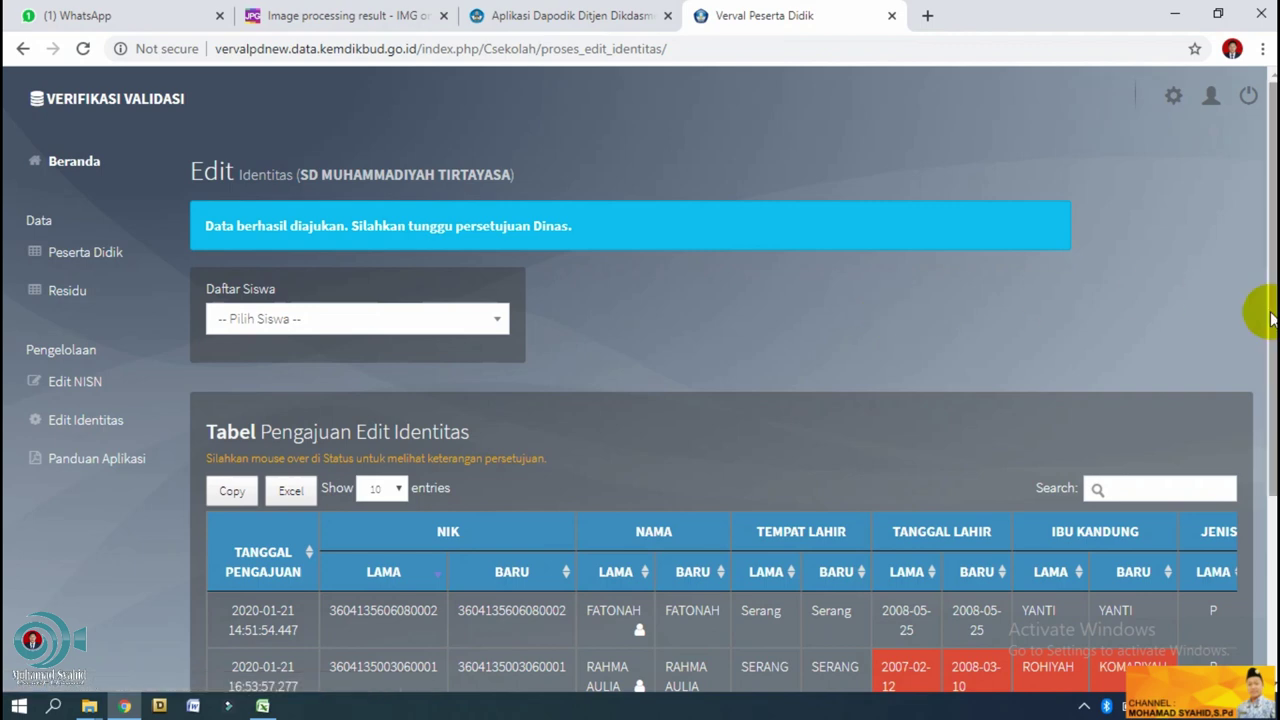
scroll(1270, 318, down, 2)
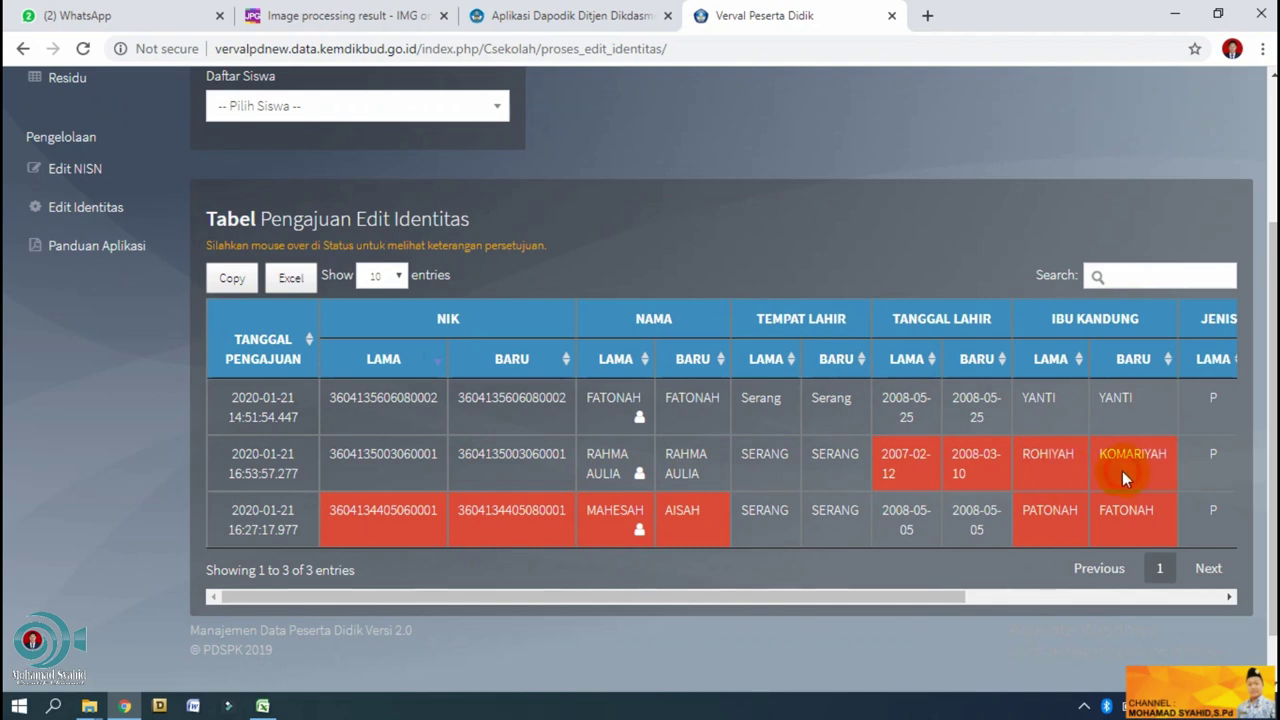
drag(1273, 430, 1273, 292)
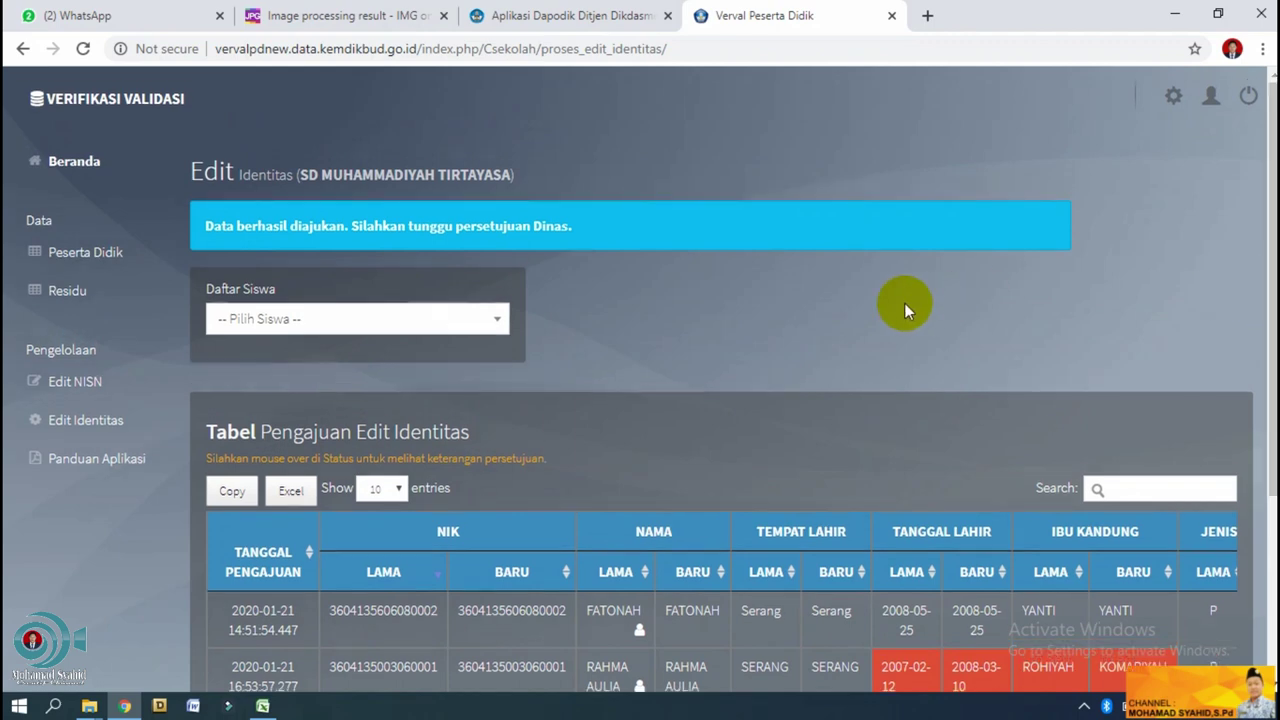
scroll(640, 380, down, 2)
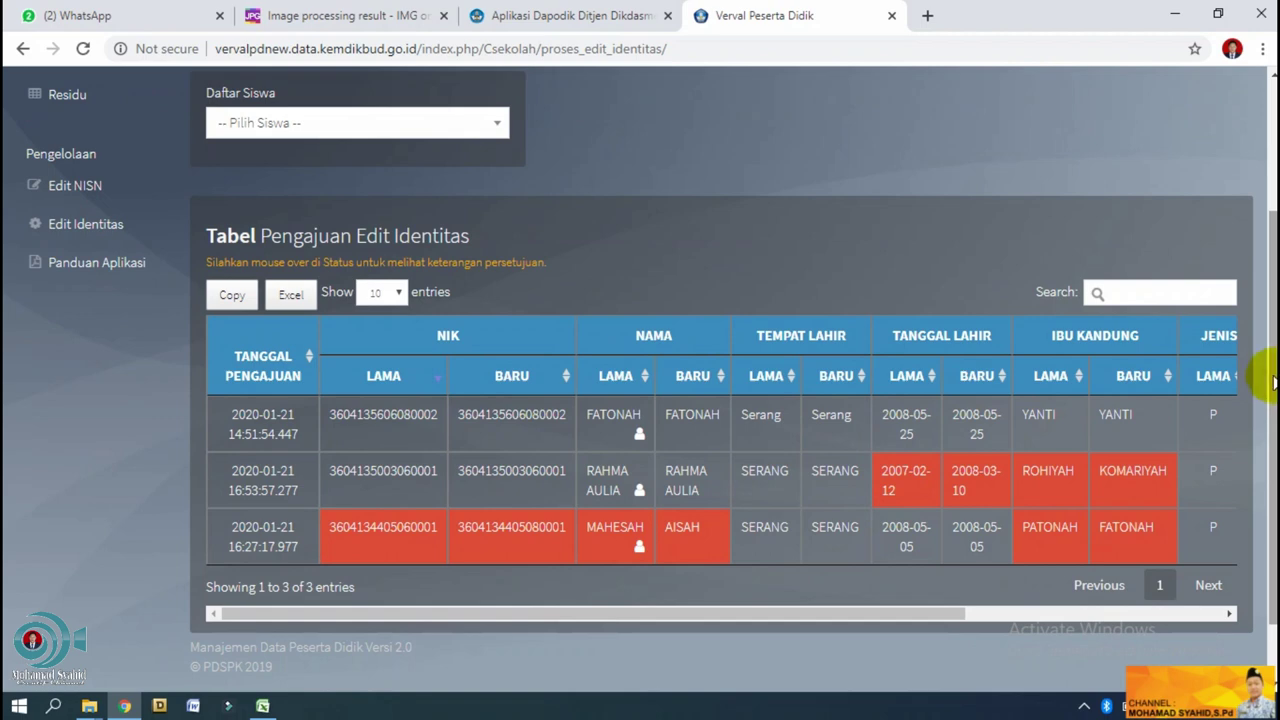
drag(1272, 385, 1270, 185)
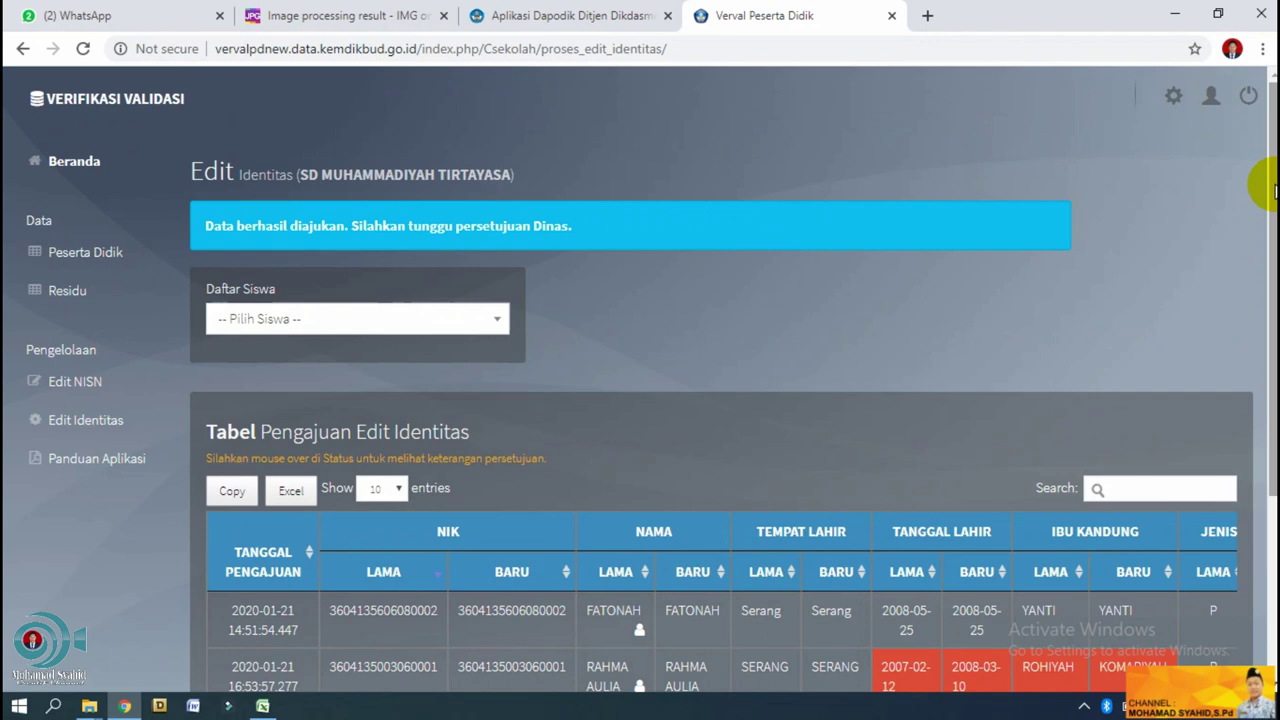